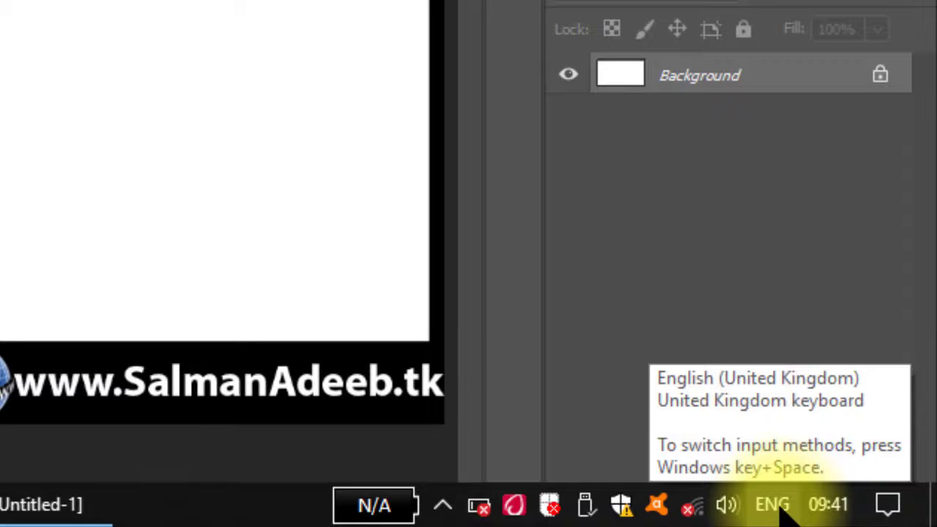
- Check the ENG keyboard layout list, then switch to the untitled InPage document
left_click(770, 505)
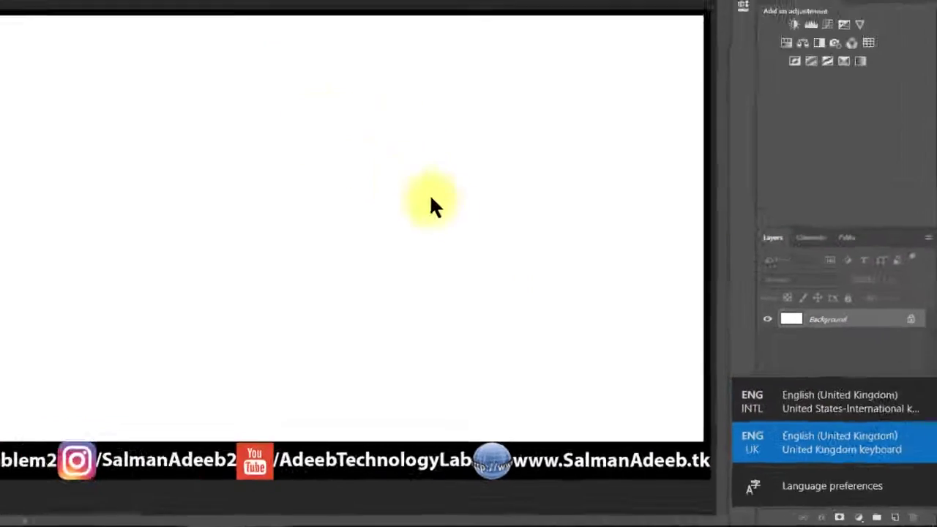
left_click(503, 245)
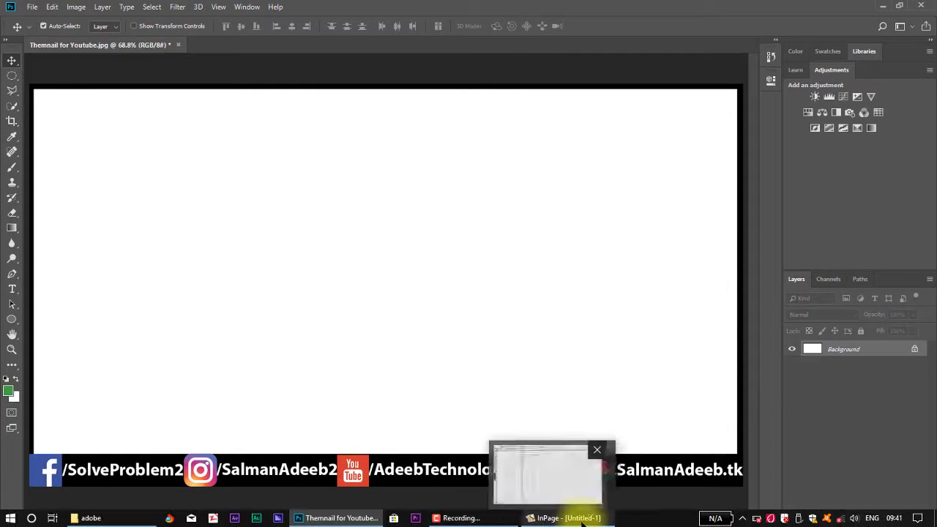
left_click(571, 518)
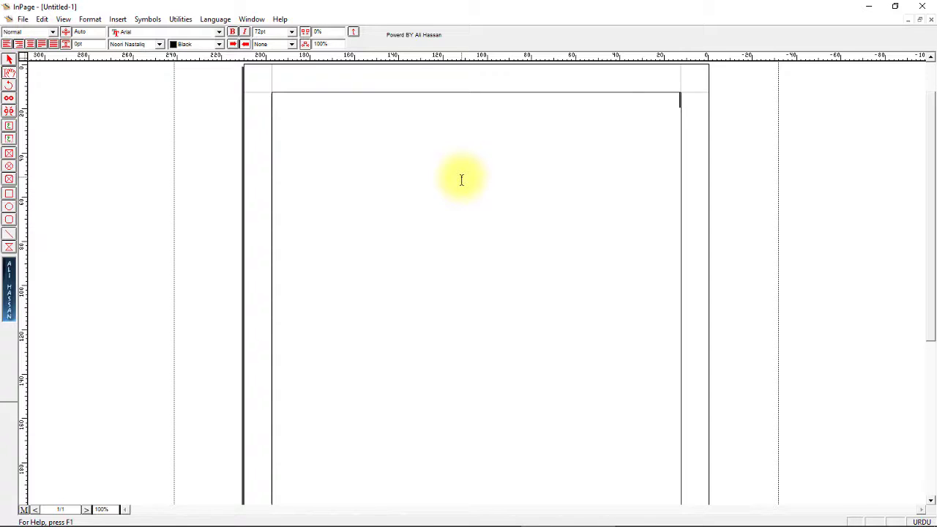
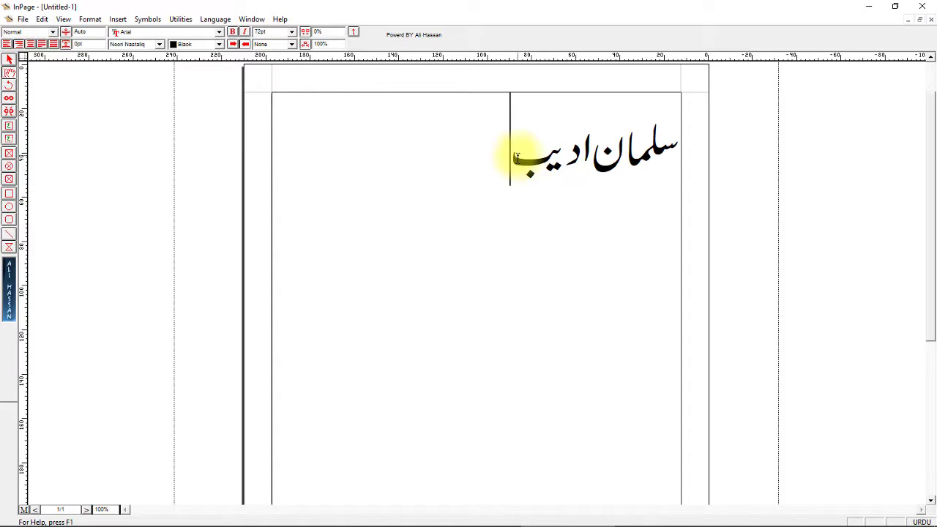
- Type the two-word Urdu name in Noori Nastaliq, correcting mistyped letters
left_click(518, 155)
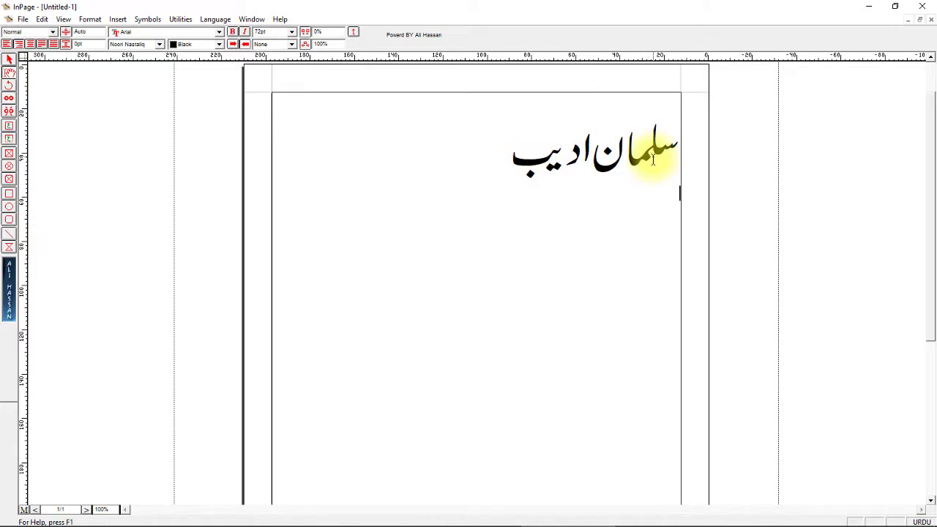
- Enlarge the Urdu name to 72pt, deselect it, and bring up the Start menu
left_click_drag(513, 162, 661, 157)
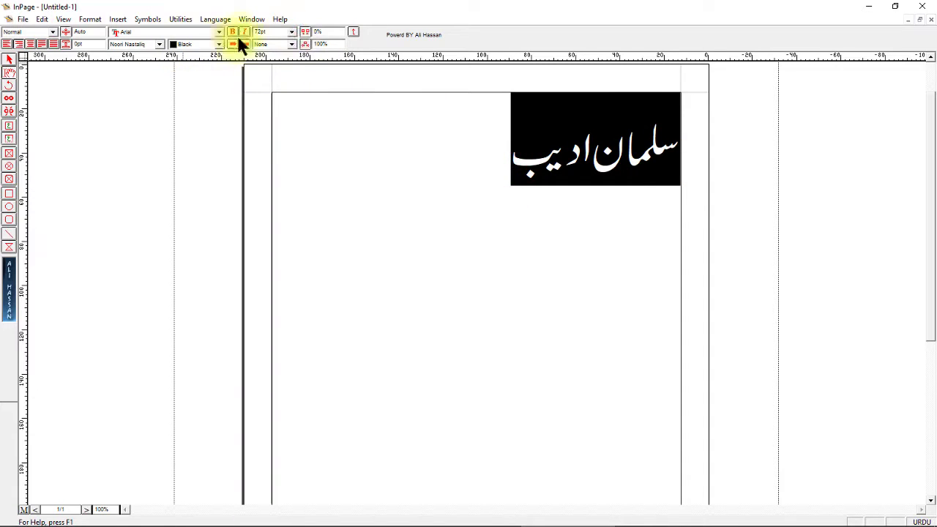
left_click(291, 32)
left_click(272, 106)
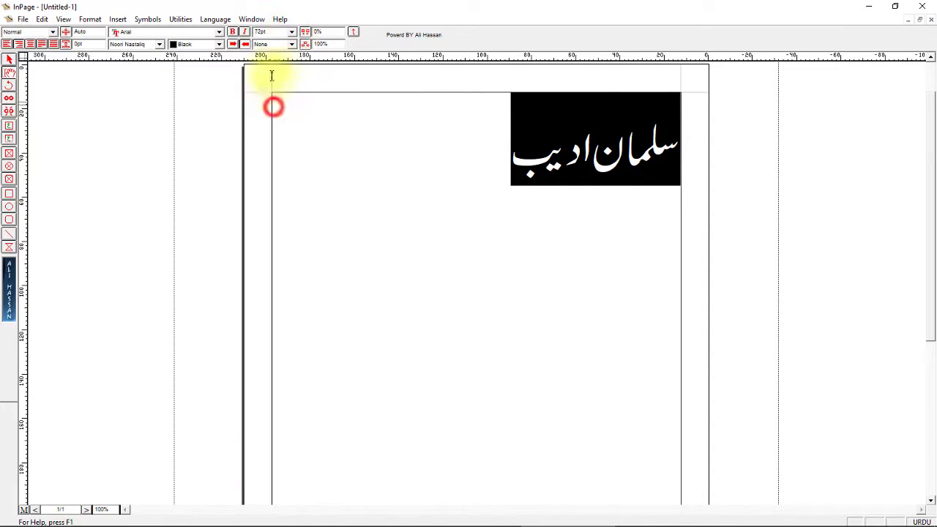
left_click(517, 212)
left_click(488, 145)
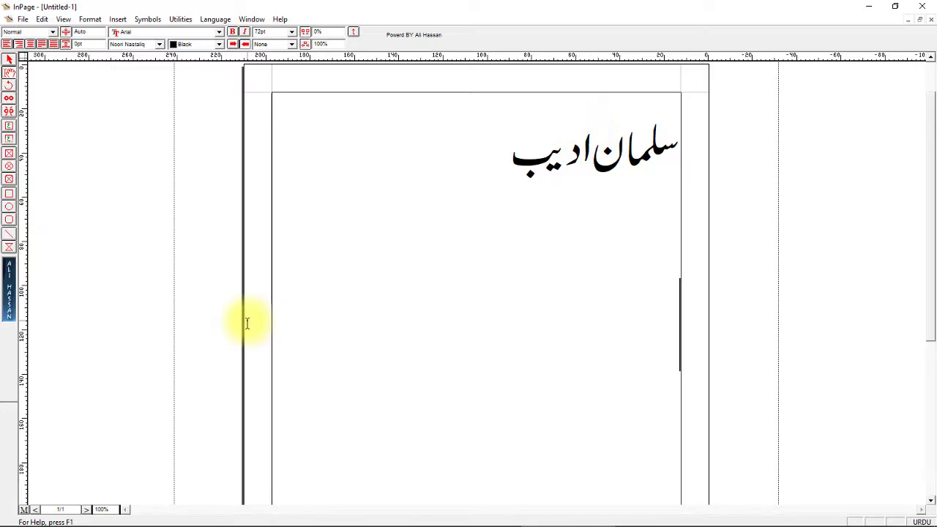
left_click(9, 518)
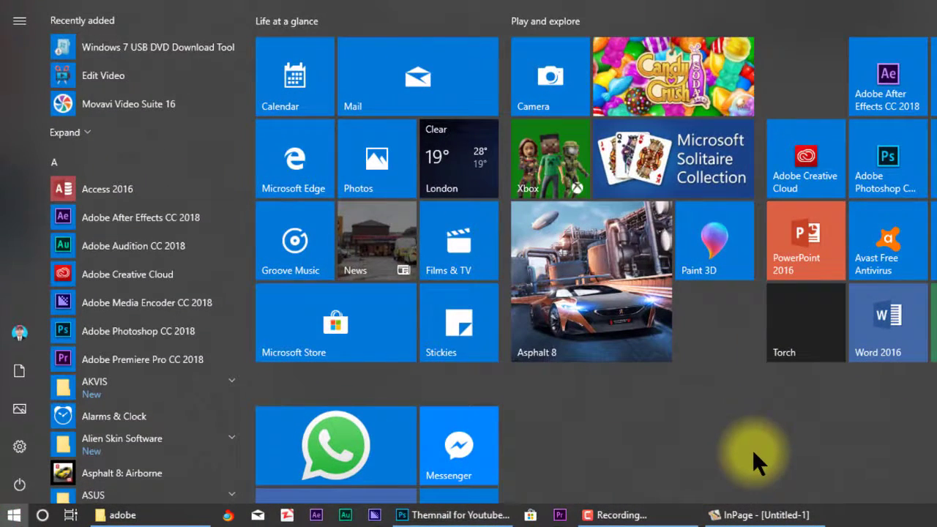
- Launch Snipping Tool and capture the Urdu name at the page's top right
type("sni")
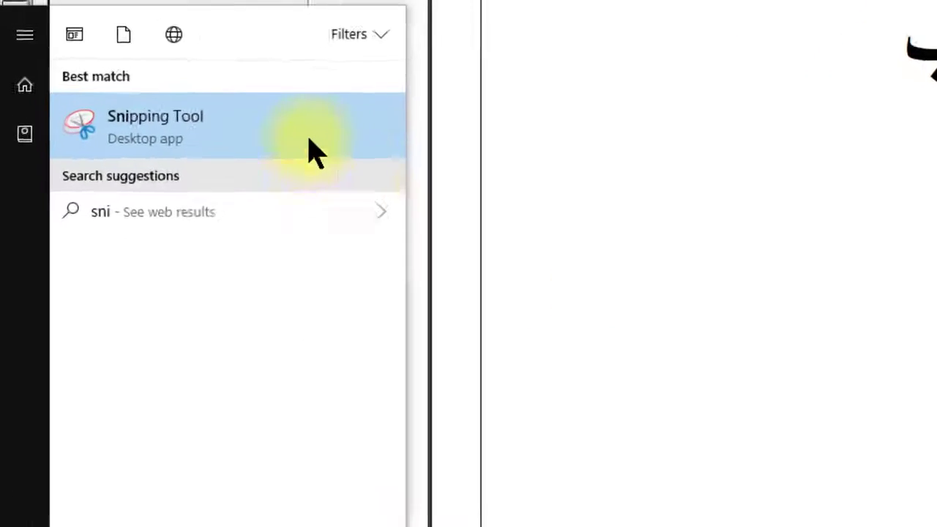
left_click(381, 176)
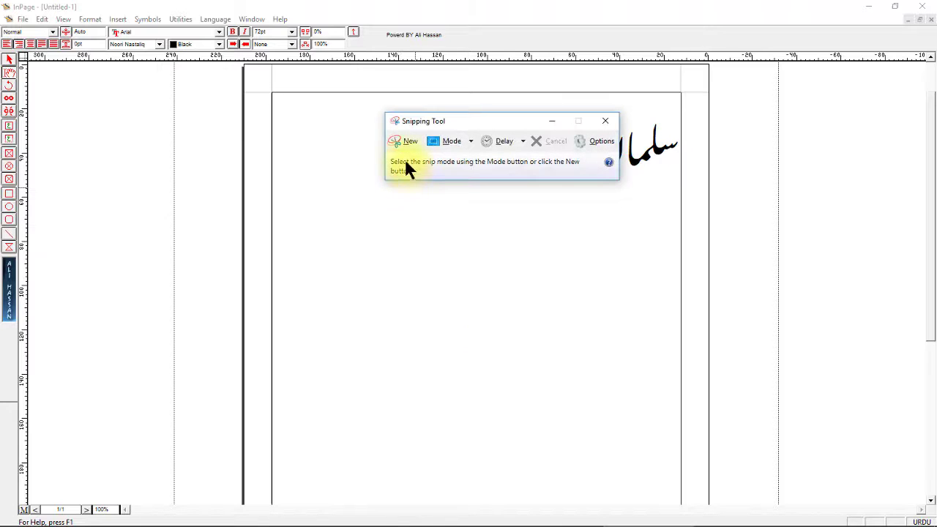
left_click(407, 141)
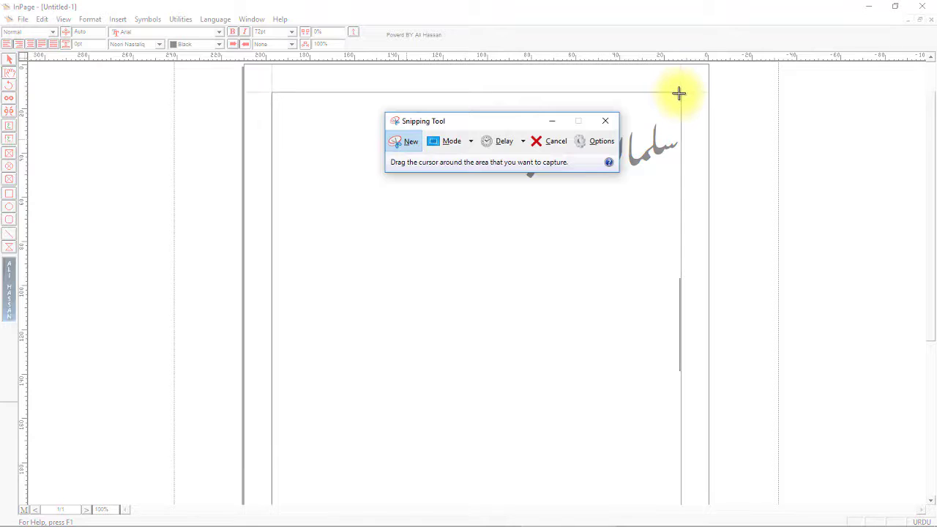
left_click_drag(679, 93, 522, 193)
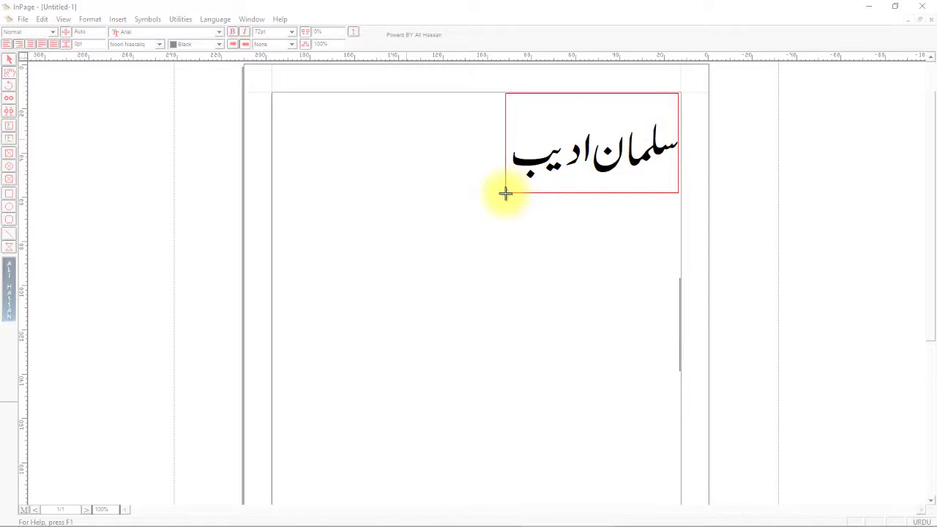
left_click_drag(505, 194, 505, 193)
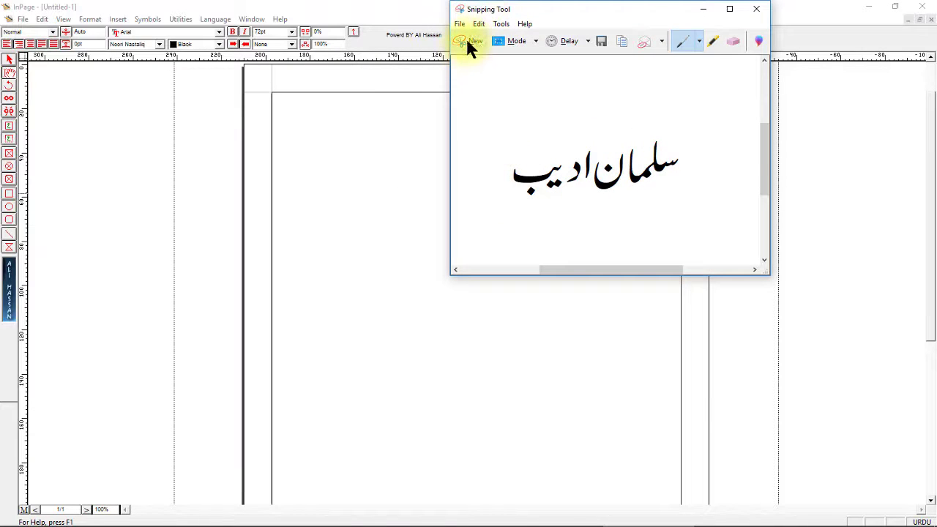
- Save the snip in Pictures as a PNG named after the person, then close Snipping Tool
left_click(510, 43)
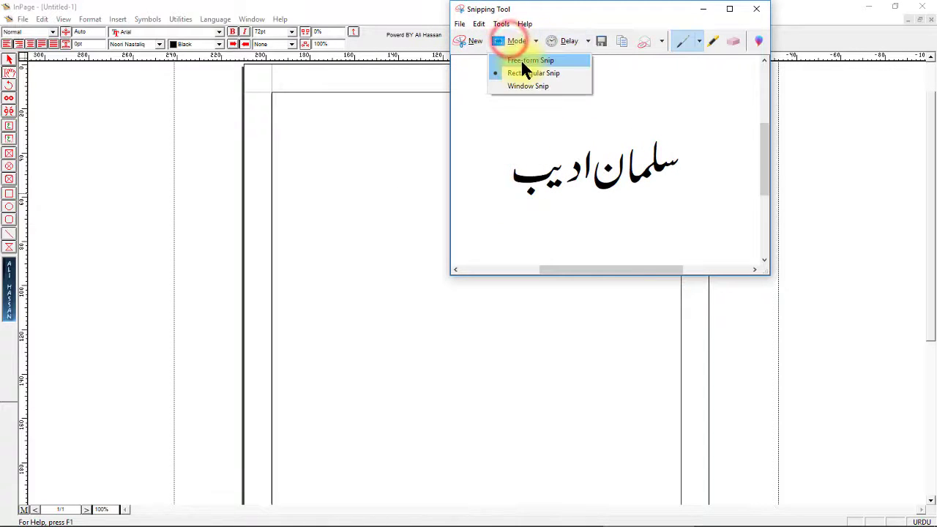
left_click(597, 41)
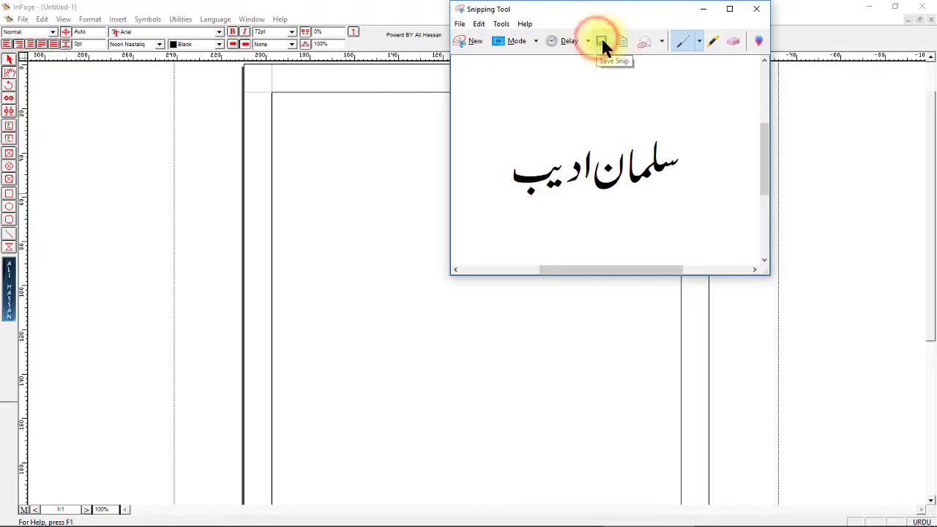
left_click(602, 40)
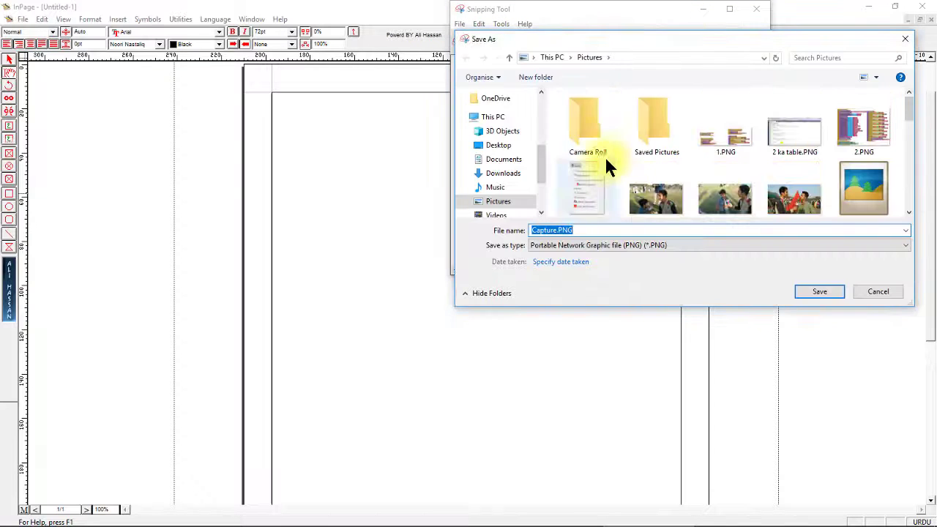
type("salman")
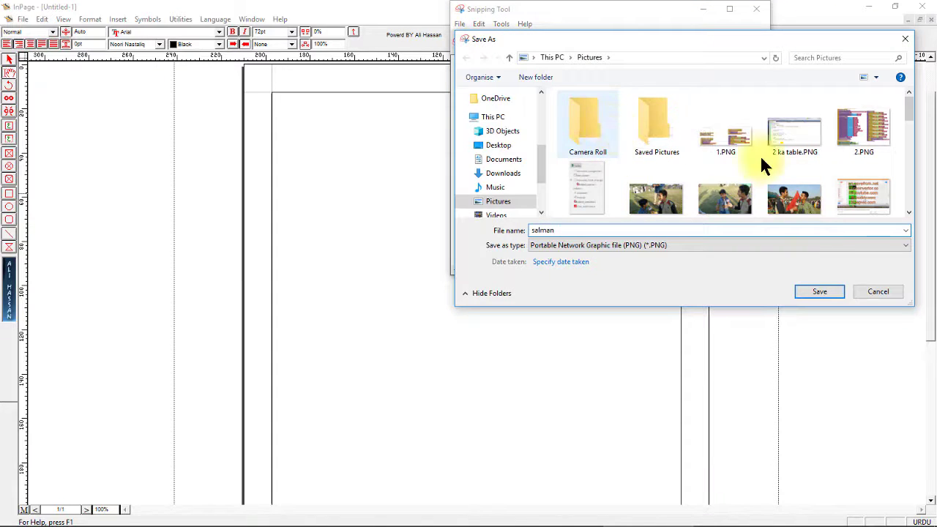
left_click(820, 291)
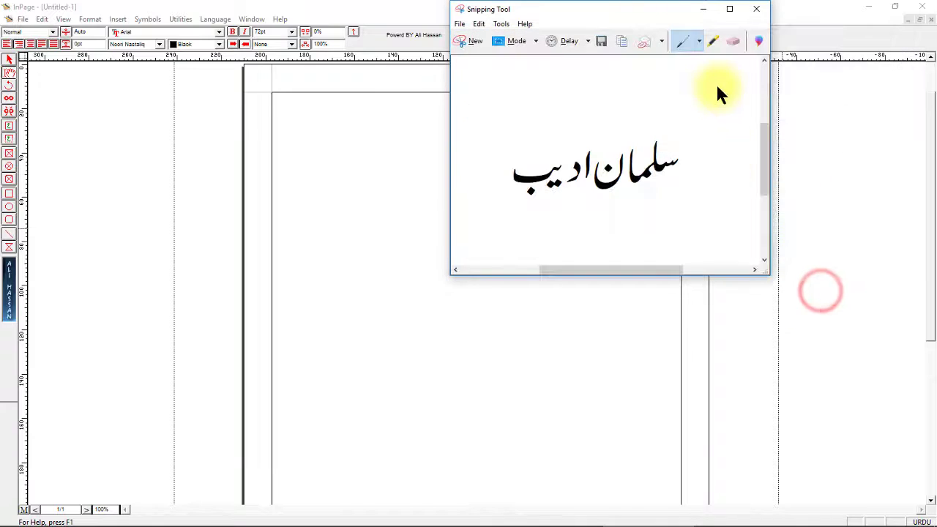
left_click(758, 9)
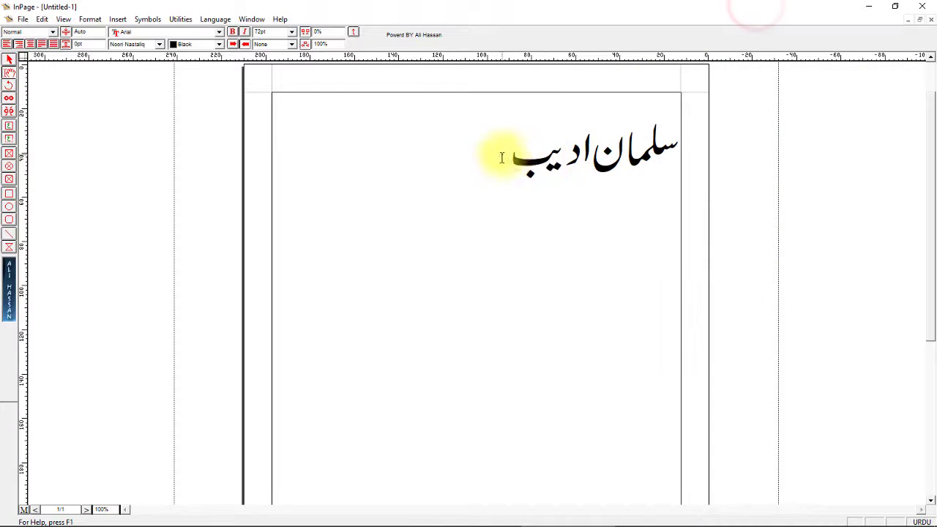
- Open Pictures in File Explorer and drag the calligraphy PNG into the Photoshop thumbnail
left_click_drag(513, 167, 504, 164)
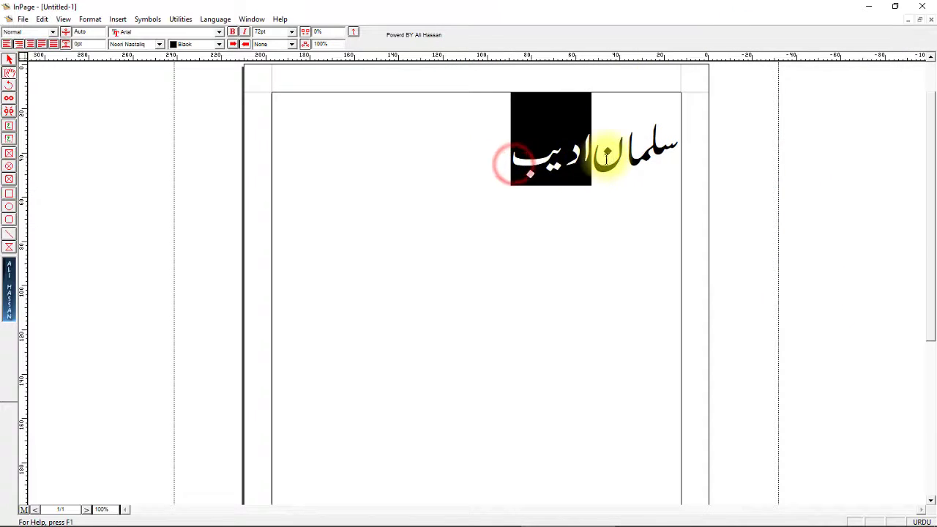
left_click(510, 163)
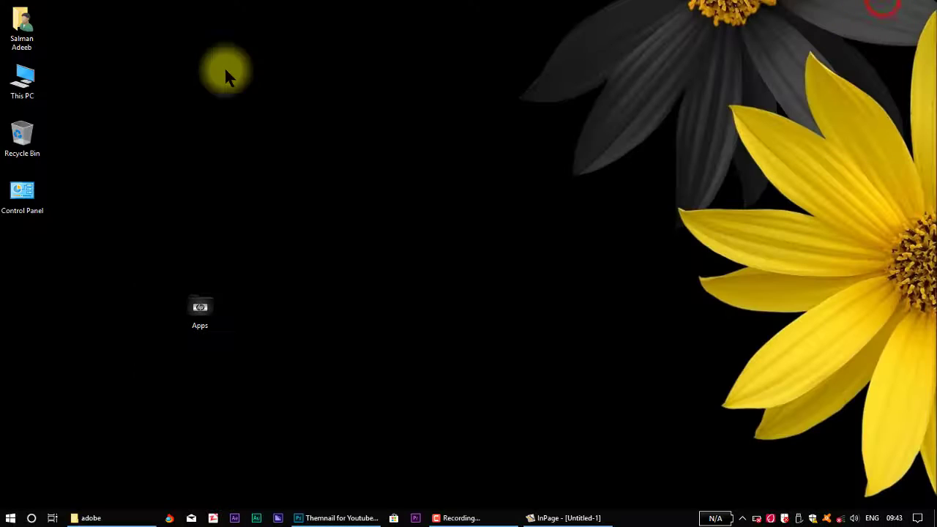
double_click(19, 27)
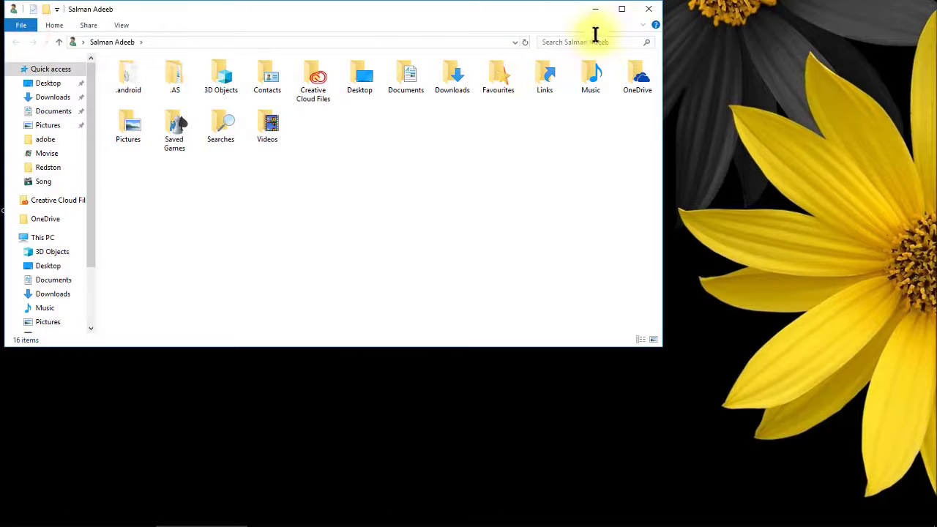
left_click(621, 9)
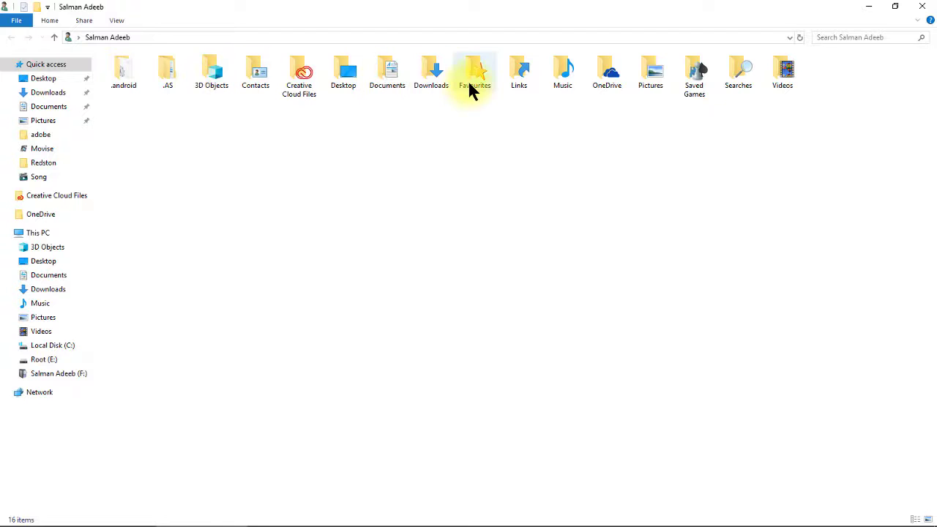
double_click(645, 78)
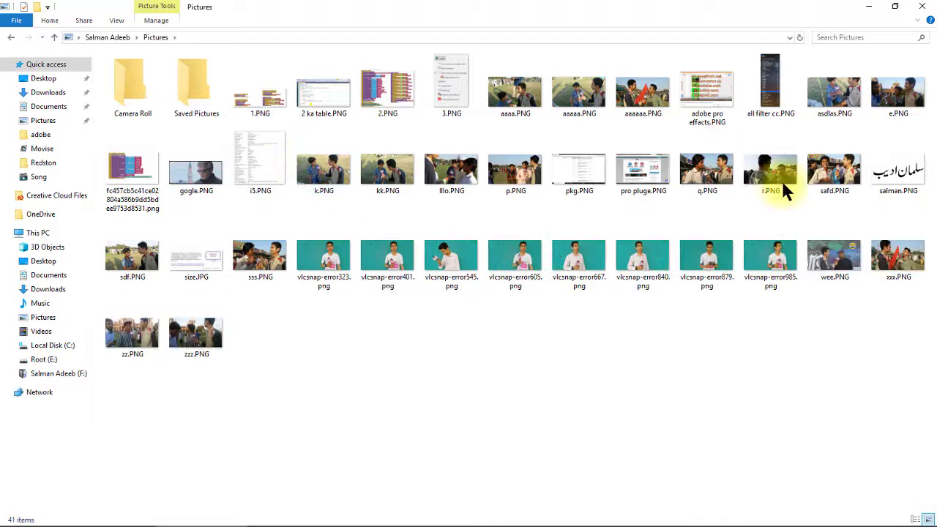
left_click(897, 169)
left_click_drag(649, 320, 389, 345)
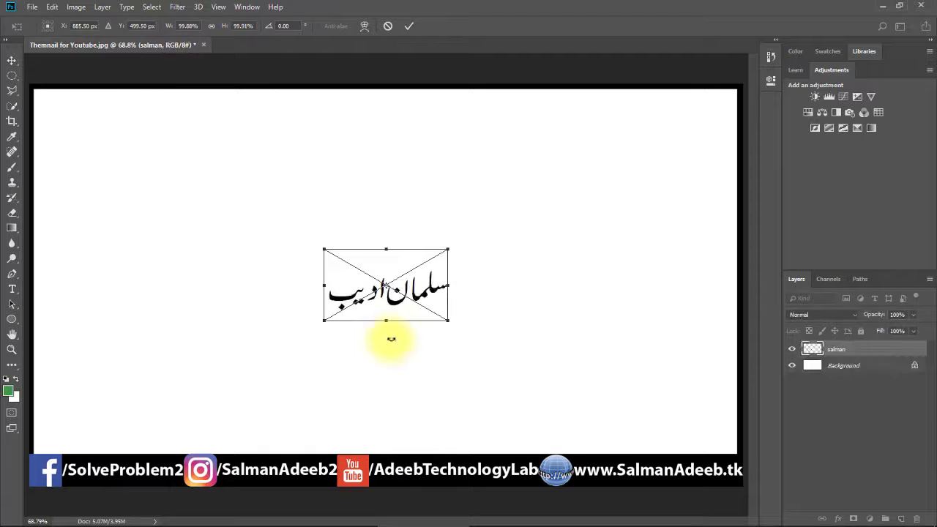
- Scale the placed calligraphy to about 370%, commit it, and nudge it slightly upward
left_click_drag(448, 319, 612, 424)
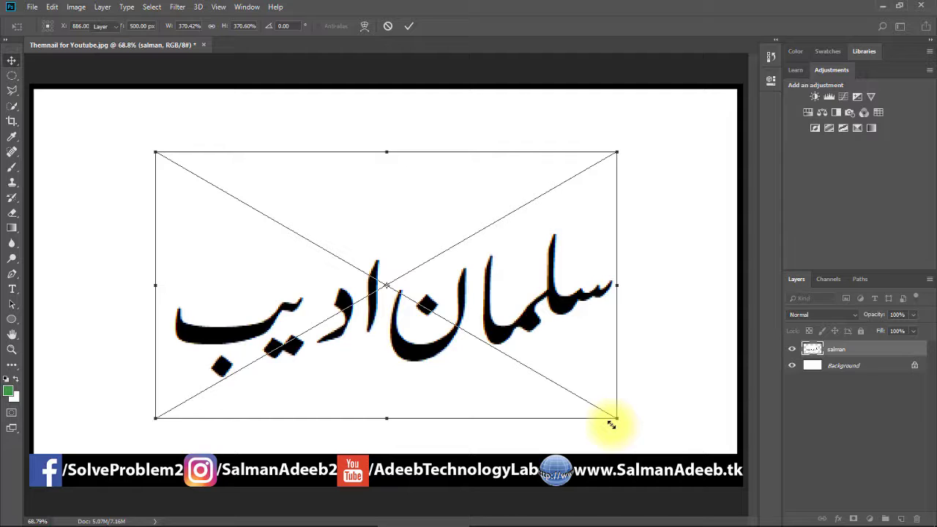
key("Return")
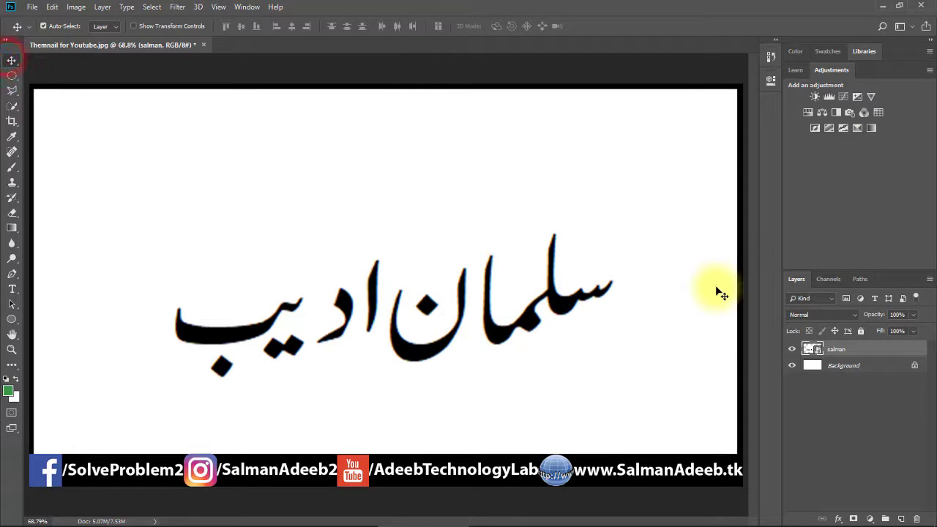
left_click_drag(498, 329, 497, 298)
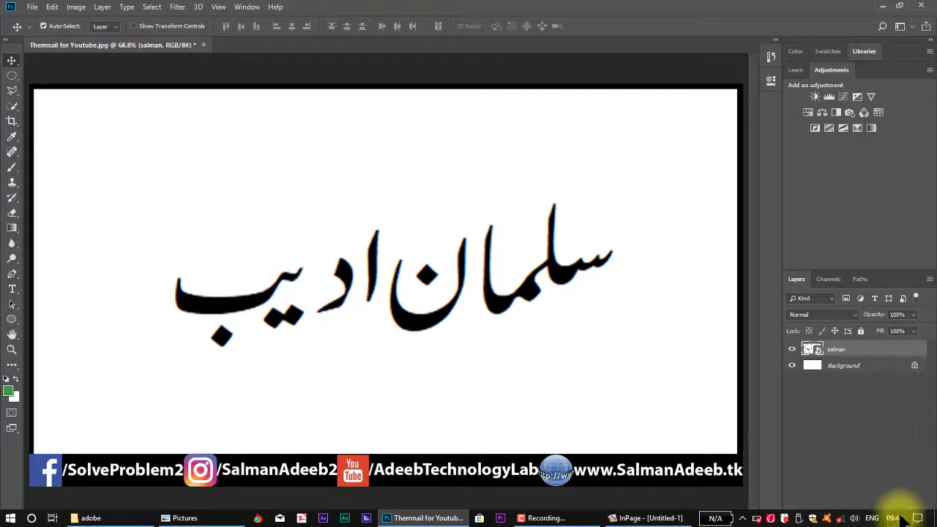
- Add Layer 1 beneath the calligraphy and brush soft green around the canvas edges
left_click(903, 518)
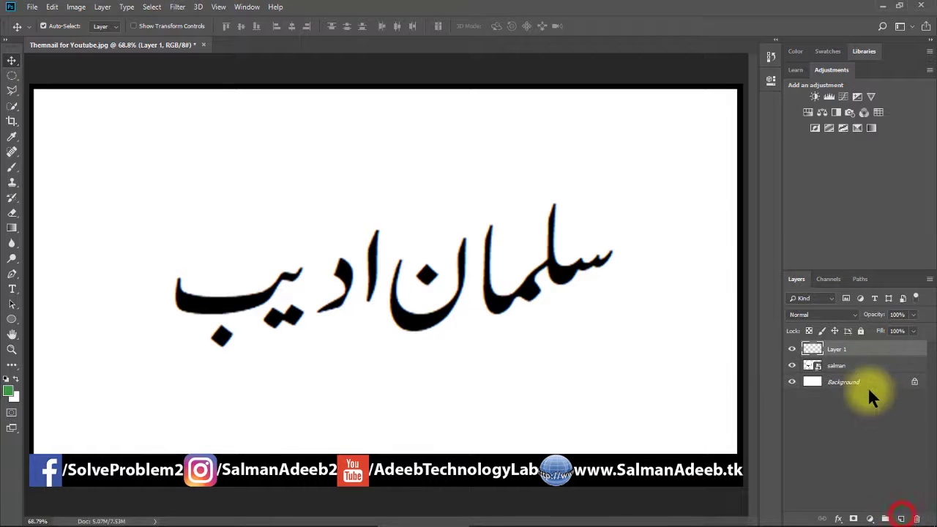
left_click_drag(864, 342, 869, 369)
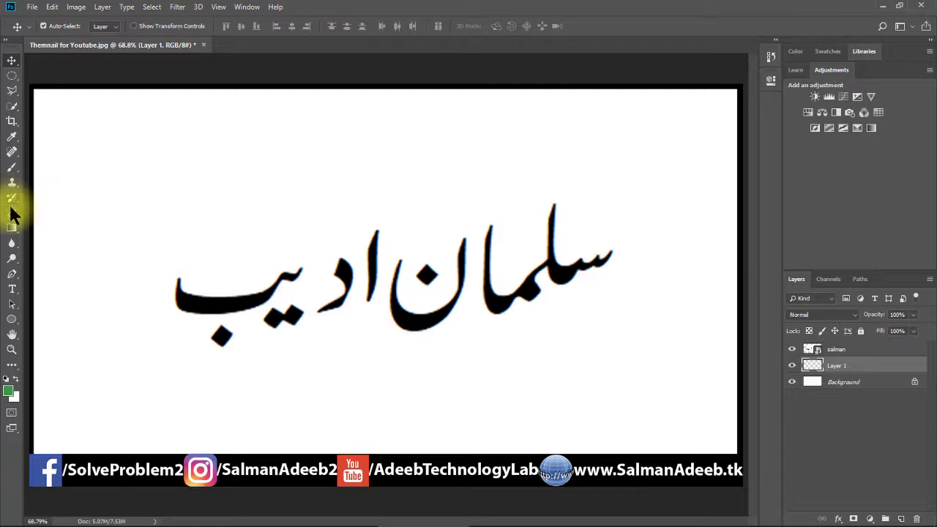
left_click(12, 171)
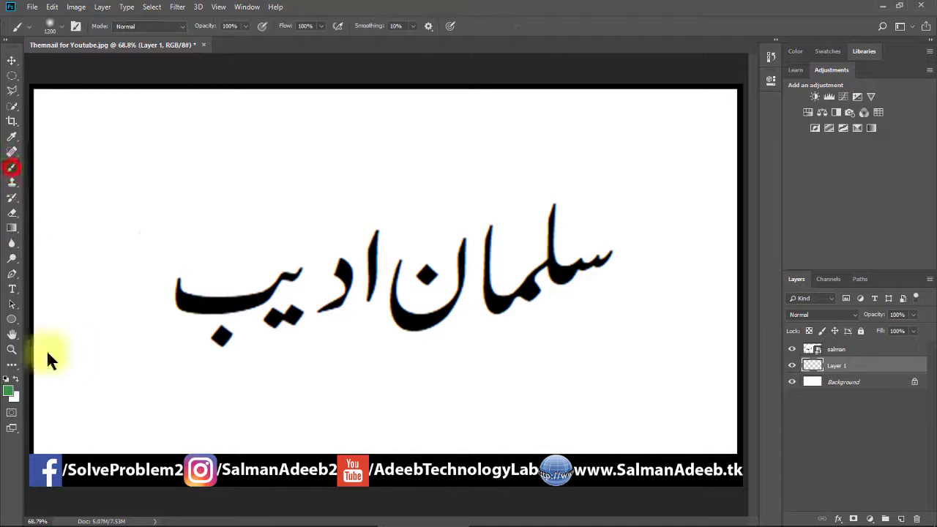
mouse_move(192, 256)
left_mouse_down()
mouse_move(503, 254)
mouse_move(588, 284)
mouse_move(533, 247)
mouse_move(444, 260)
mouse_move(358, 239)
mouse_move(226, 246)
mouse_move(257, 248)
left_mouse_up()
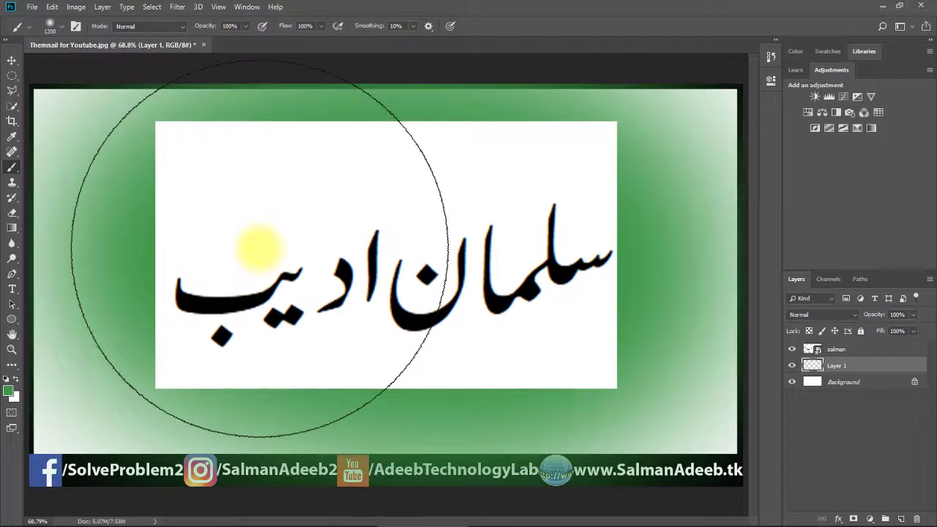
left_click(12, 60)
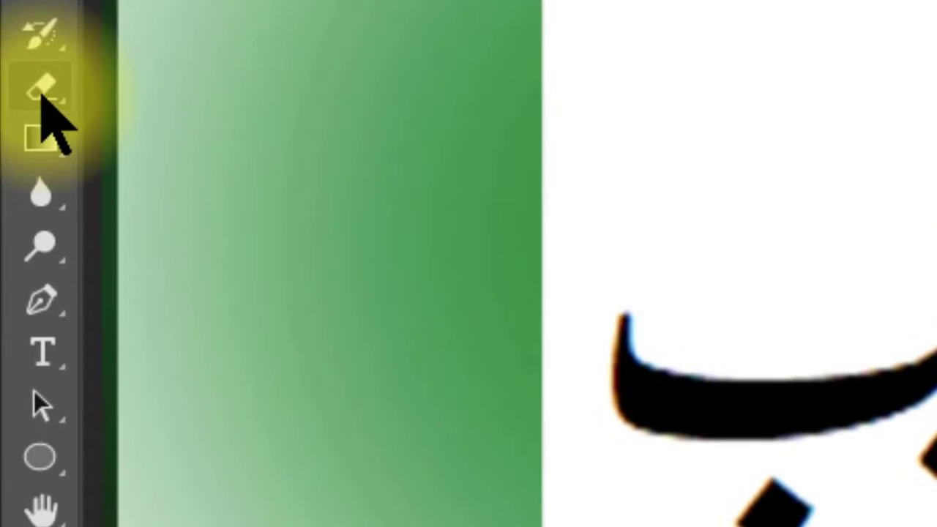
left_click(12, 212)
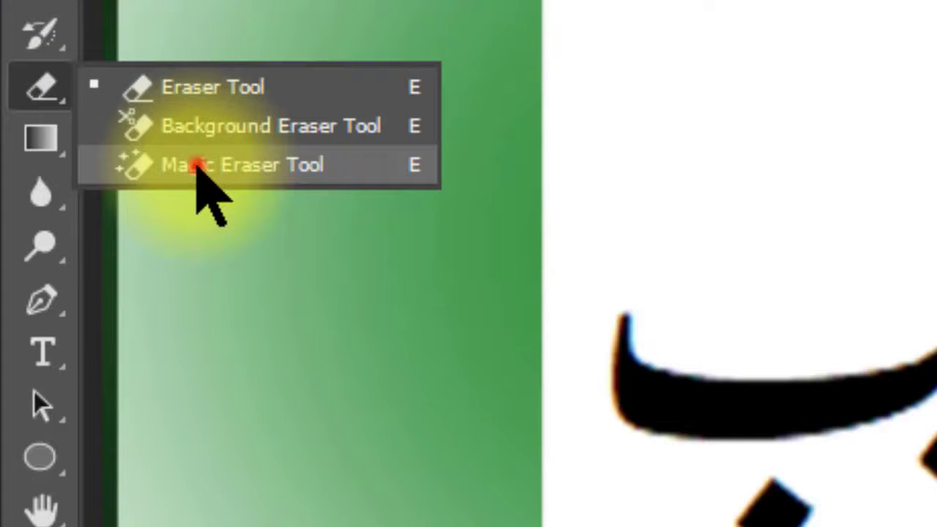
left_click(198, 166)
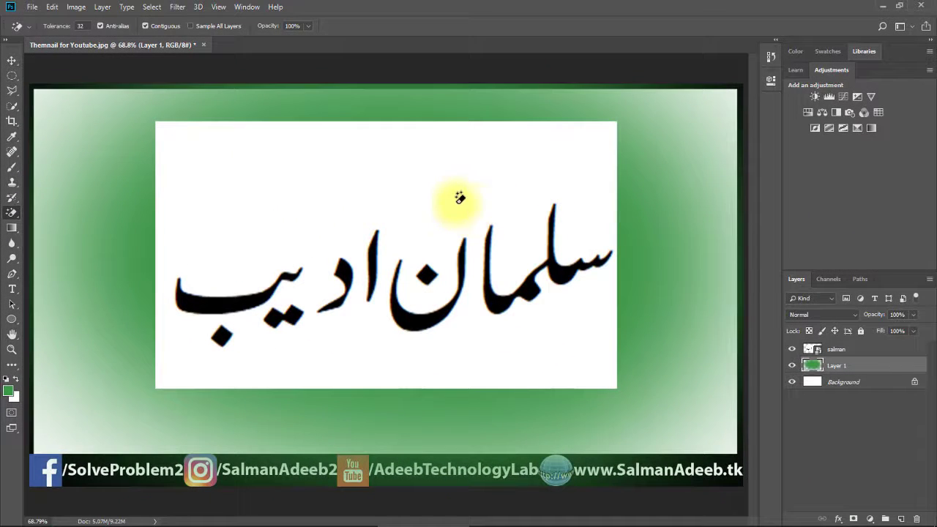
- Rasterize the calligraphy layer and Magic-Erase its white box around the lettering
left_click(871, 352)
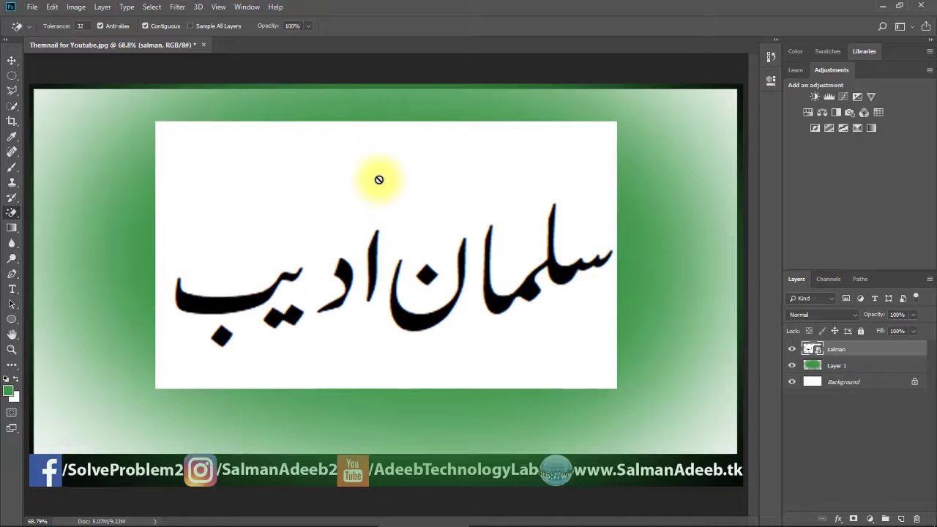
left_click(379, 180)
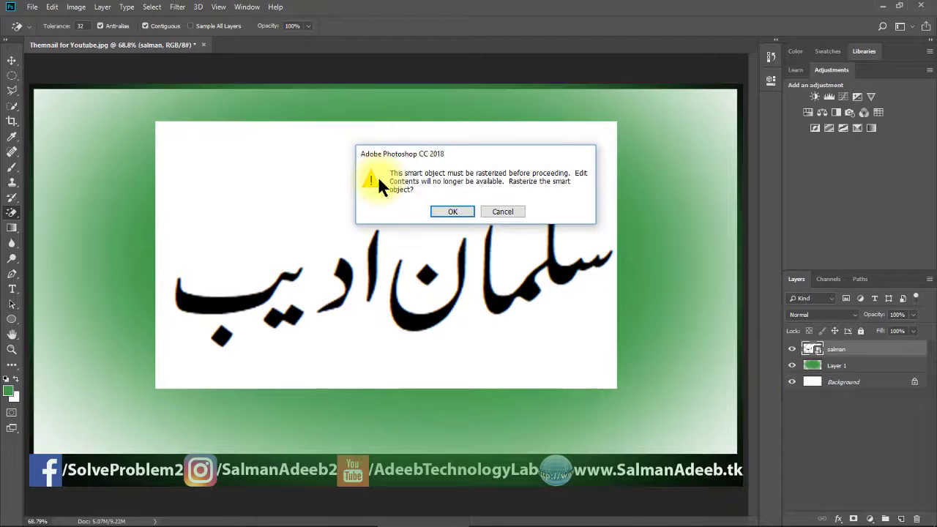
key("Return")
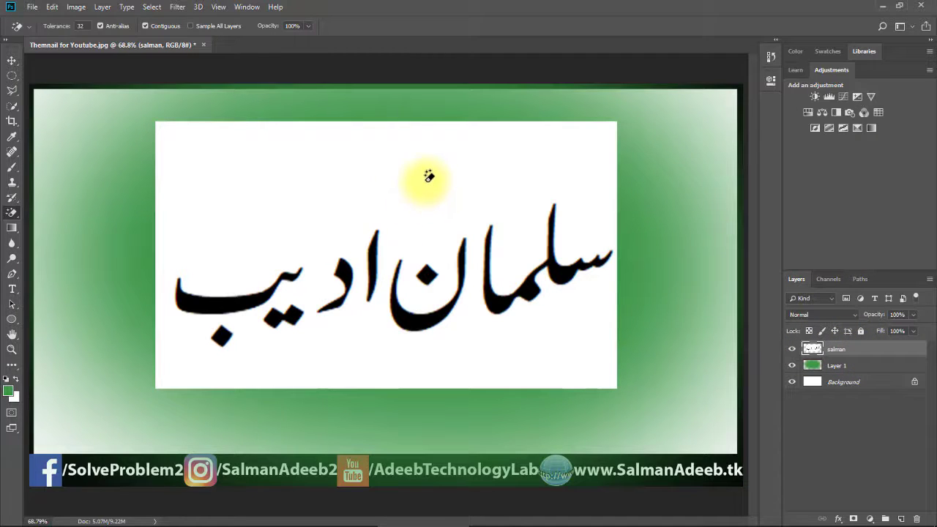
left_click(401, 178)
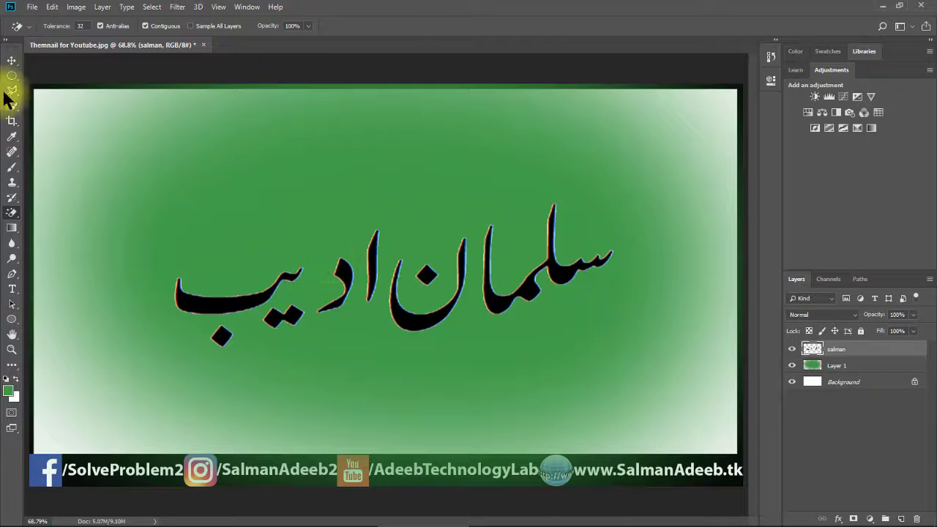
- Ctrl+click the calligraphy thumbnail to select the lettering, then open Select > Modify > Feather
left_click(12, 60)
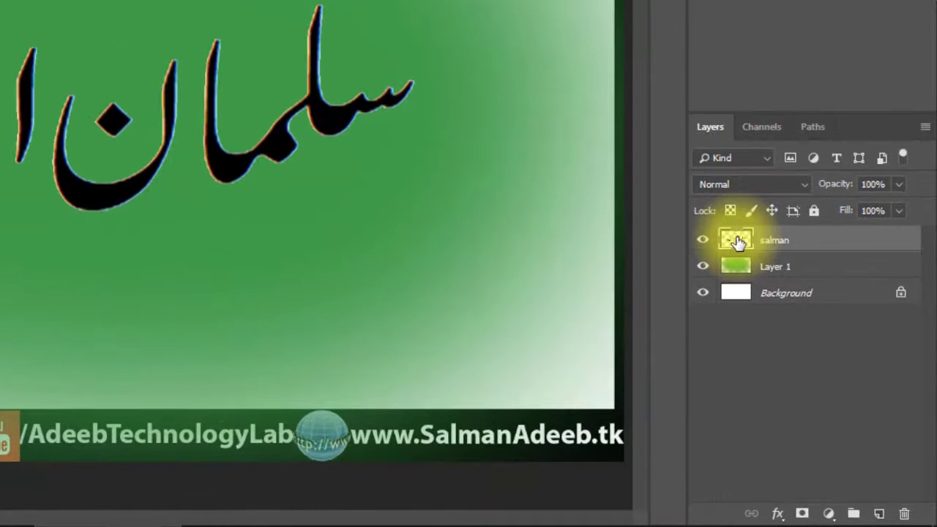
key("ctrl")
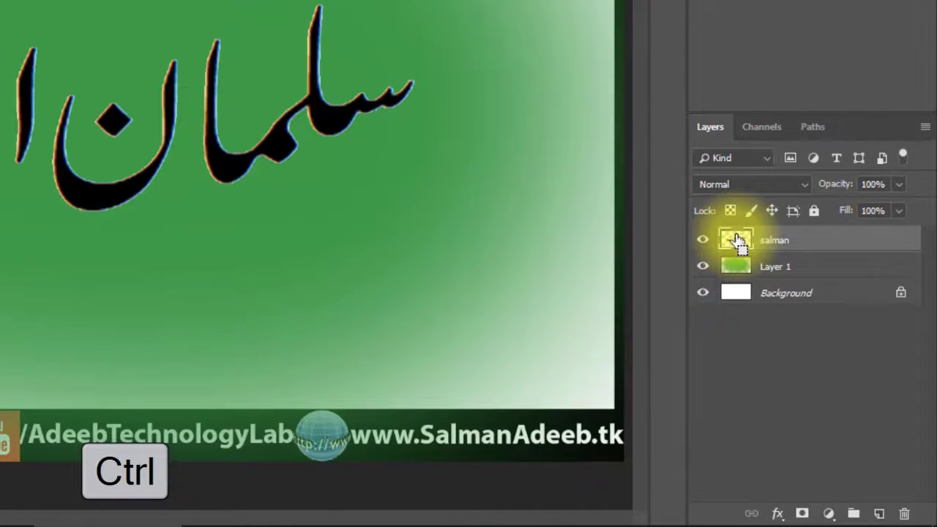
left_click(737, 240, "ctrl")
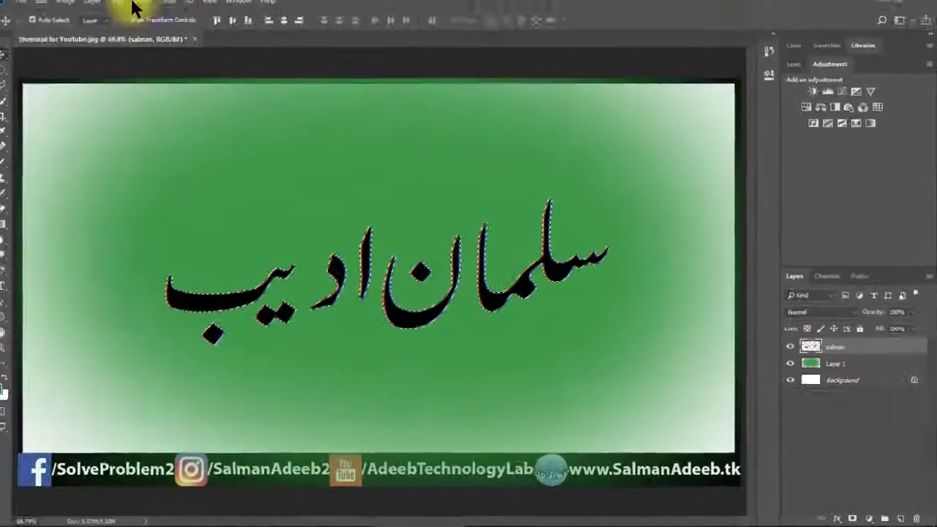
left_click(136, 6)
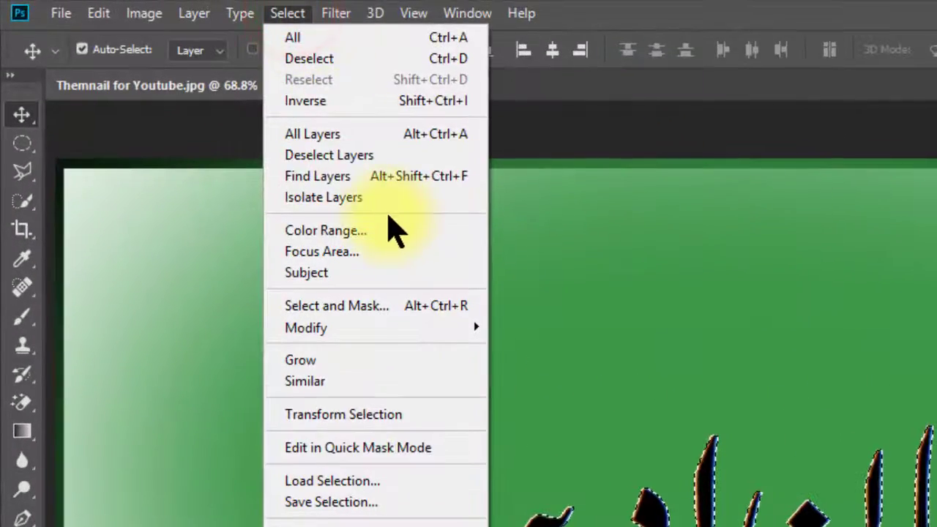
mouse_move(403, 332)
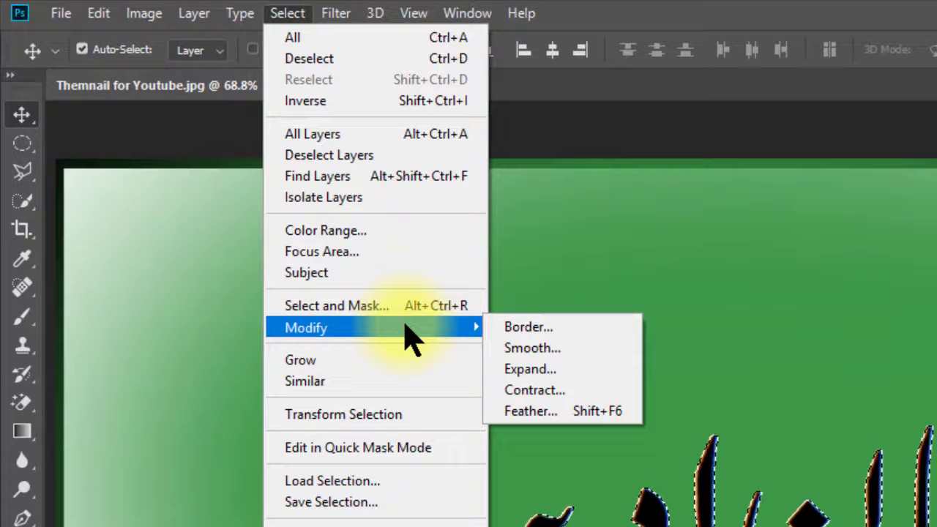
left_click(560, 413)
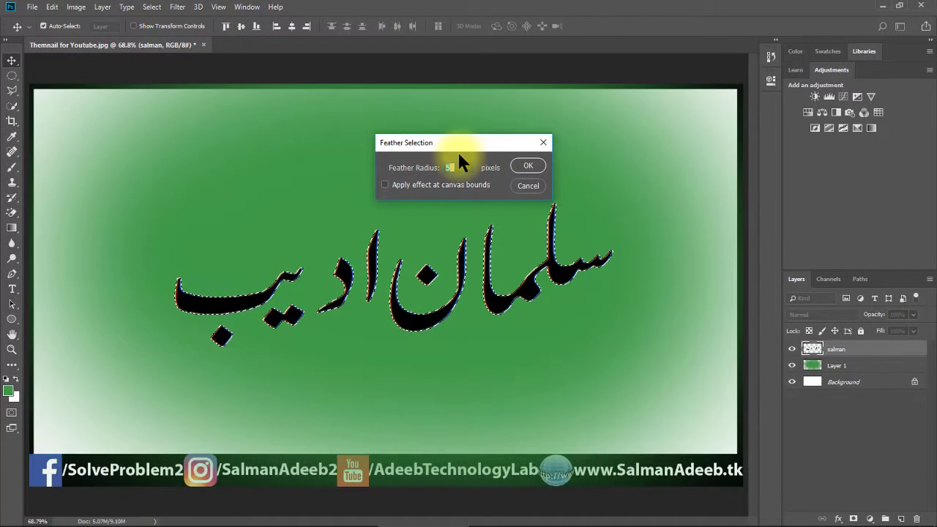
key("Down")
key("Down")
key("Down")
key("Down")
key("Down")
key("Down")
key("Down")
key("Down")
key("Down")
key("Down")
key("Down")
key("Down")
key("Down")
key("Down")
key("Down")
key("Down")
key("Down")
key("Down")
key("Down")
key("Down")
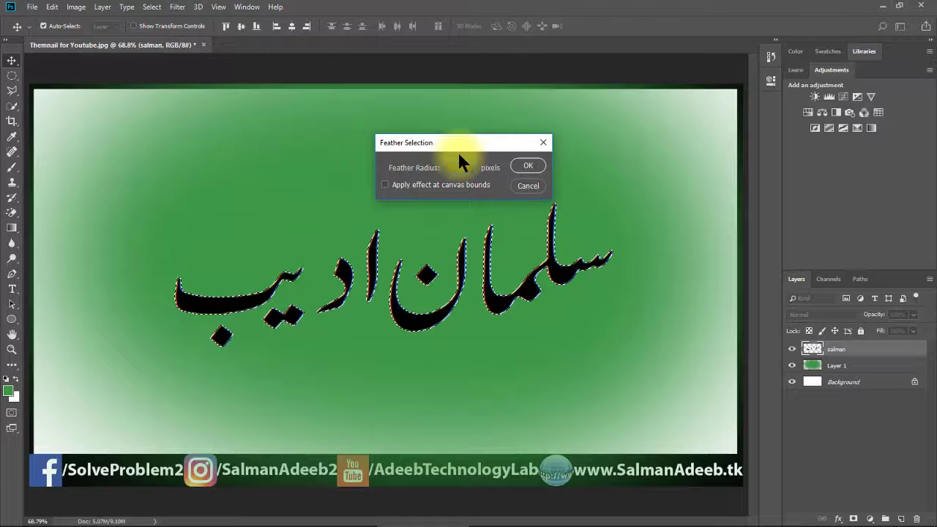
- Feather the lettering selection by 2 pixels
type("2")
left_click(524, 164)
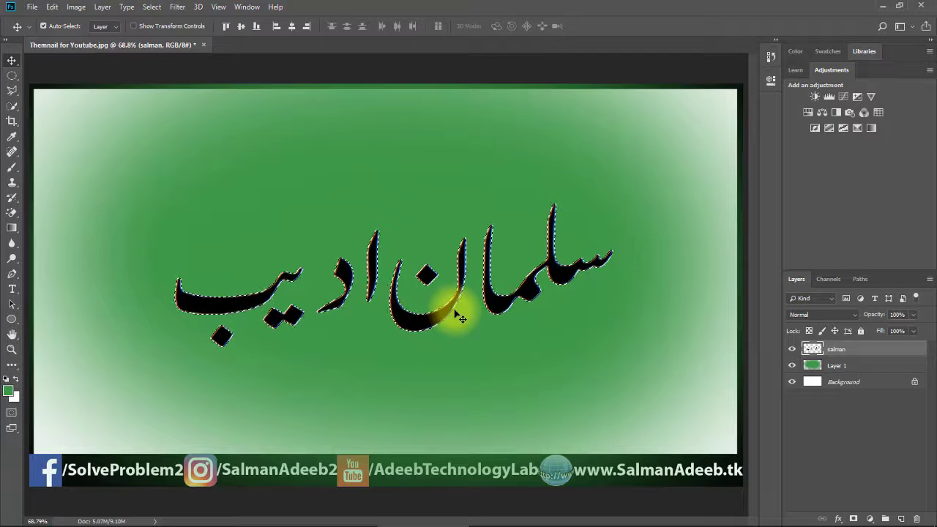
key("ctrl+1")
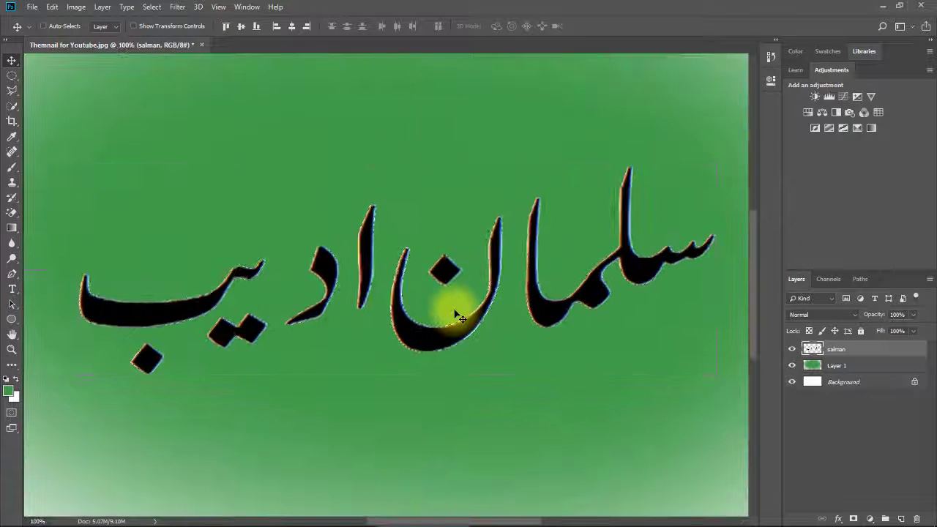
key("ctrl+0")
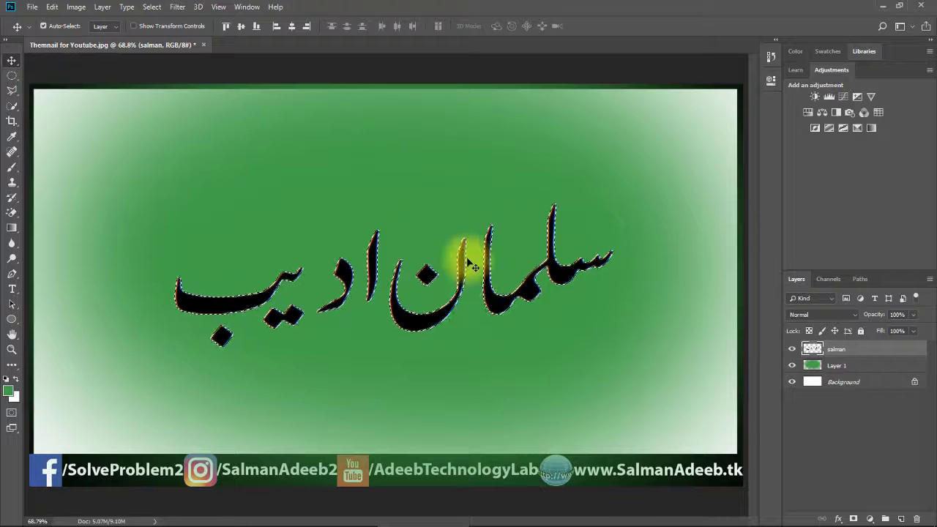
- Invert the selection, delete the orange and blue edge fringe, then reload the lettering selection
key("ctrl+shift+i")
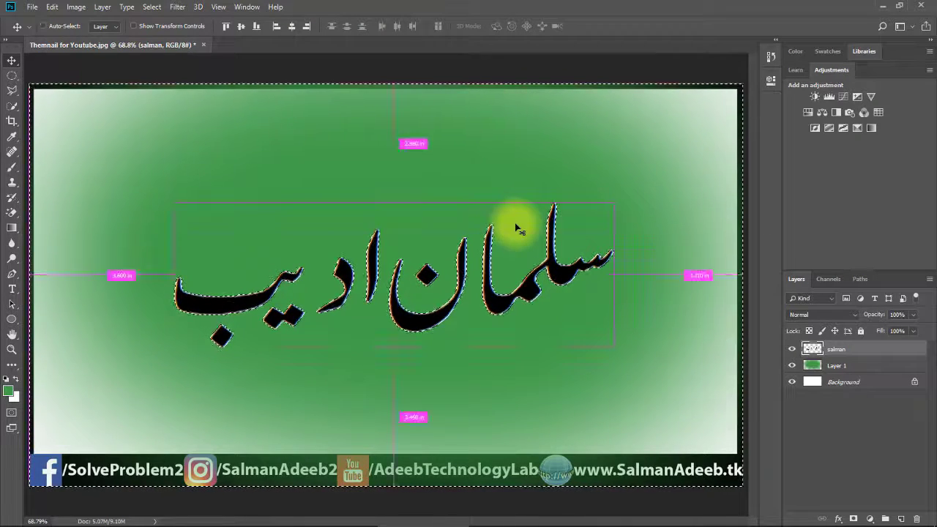
key("ctrl+plus")
key("ctrl+plus")
key("ctrl+plus")
key("ctrl+plus")
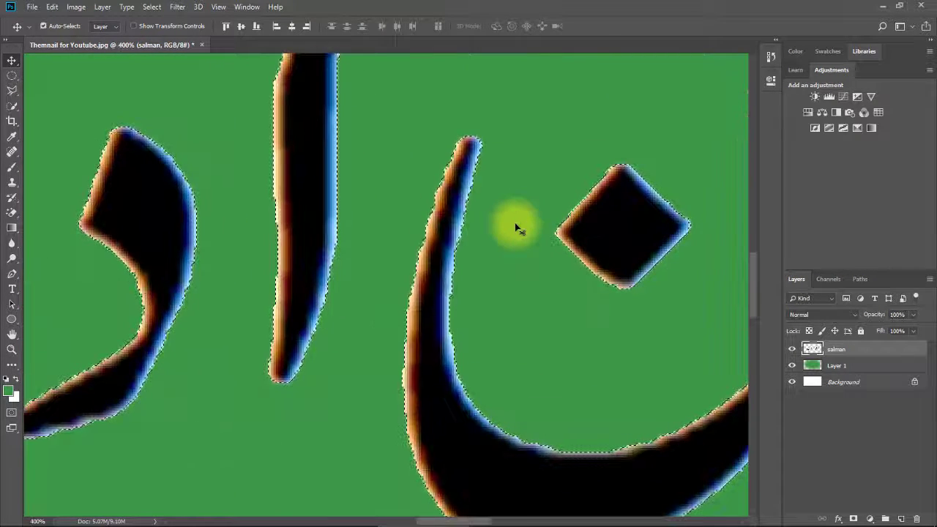
key("Delete")
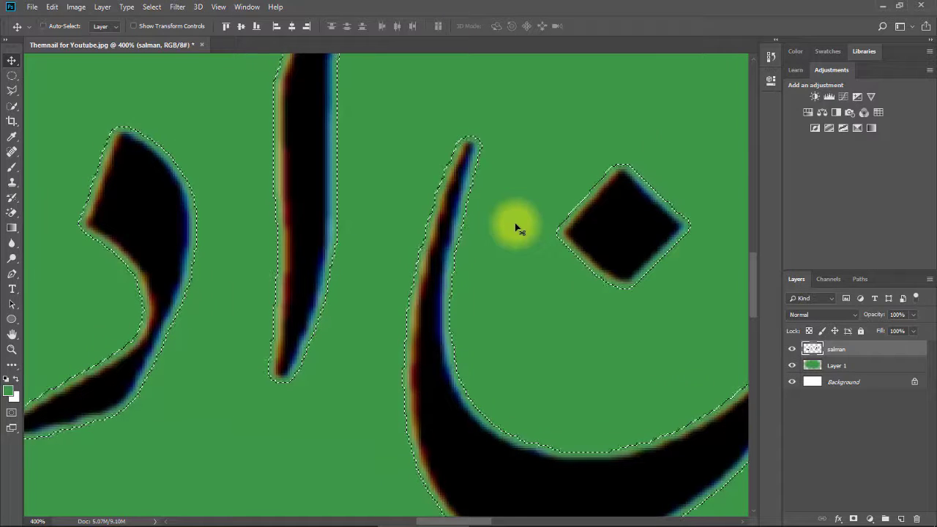
key("ctrl+0")
key("ctrl+d")
left_click(543, 252)
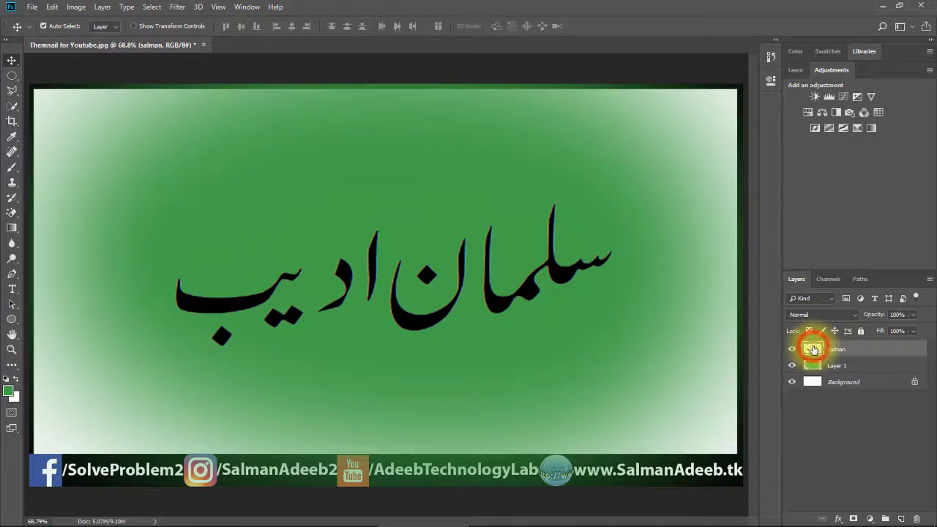
left_click(813, 349, "ctrl")
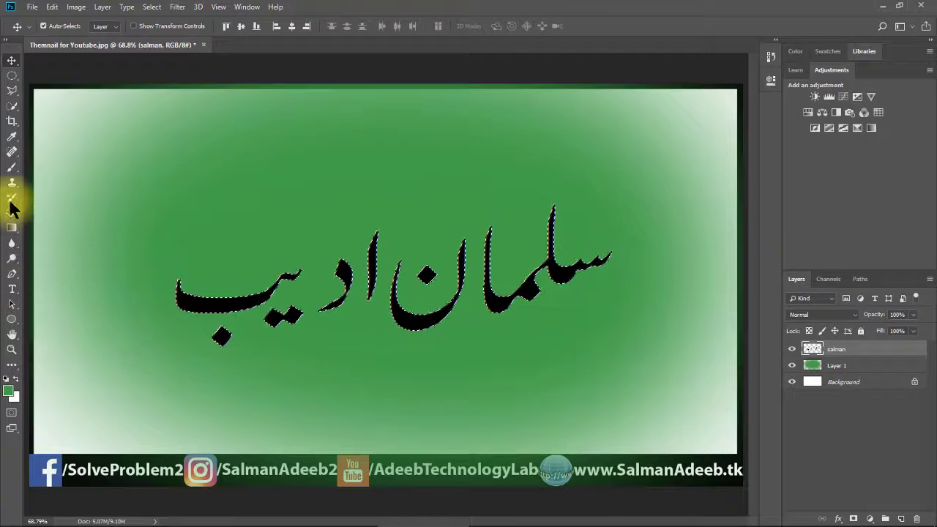
- Paint green over the selected lettering with an 800-px brush, then deselect
left_click(13, 169)
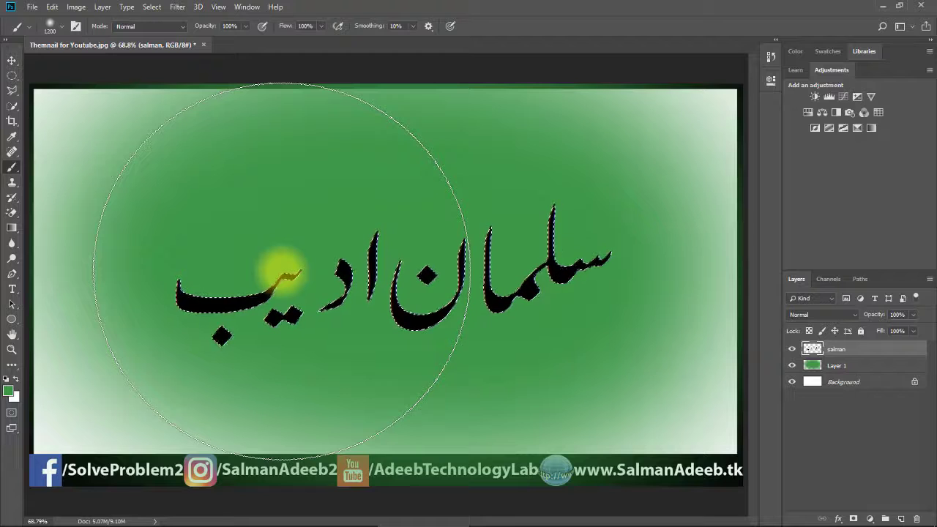
key("bracketleft")
key("bracketleft")
mouse_move(253, 286)
left_mouse_down()
mouse_move(398, 284)
mouse_move(202, 290)
mouse_move(598, 285)
mouse_move(447, 211)
mouse_move(593, 267)
mouse_move(330, 291)
mouse_move(203, 328)
mouse_move(364, 291)
mouse_move(515, 288)
mouse_move(427, 236)
mouse_move(564, 305)
mouse_move(583, 277)
mouse_move(184, 328)
mouse_move(437, 287)
left_mouse_up()
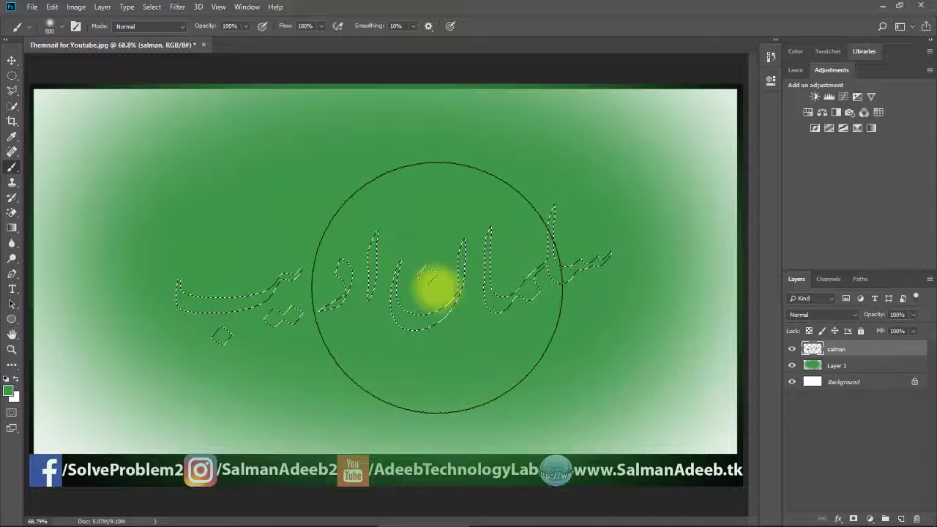
key("ctrl+d")
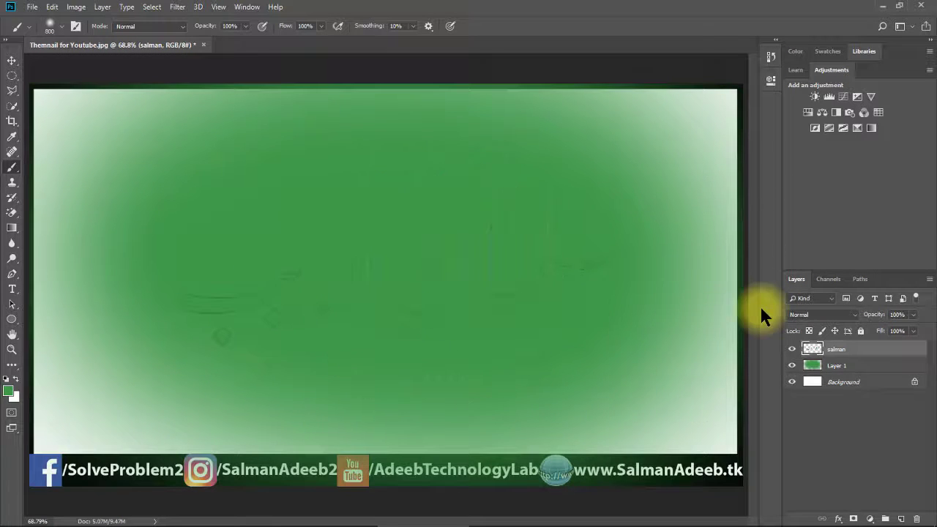
- Add a black Drop Shadow to the salman layer with Size 46 px and Spread 31%
double_click(863, 351)
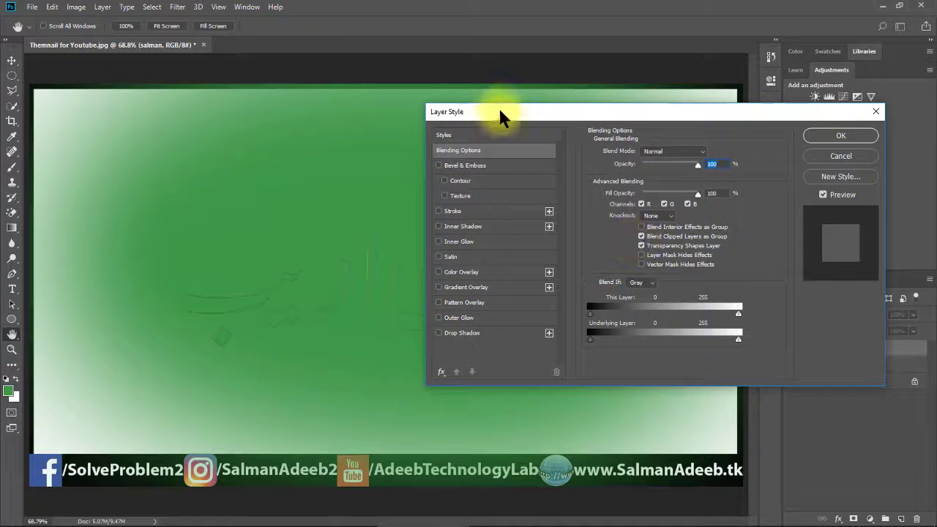
left_click_drag(533, 117, 575, 76)
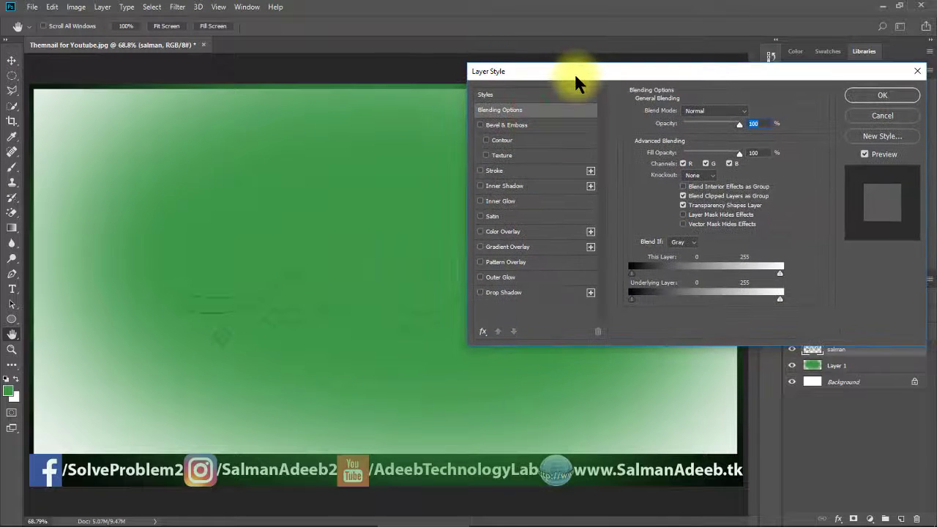
left_click(481, 292)
left_click(515, 293)
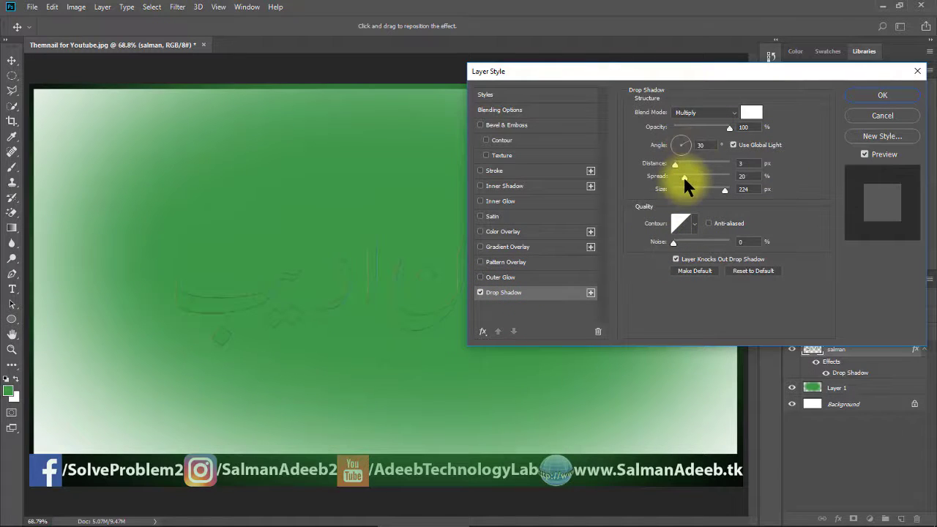
left_click(751, 112)
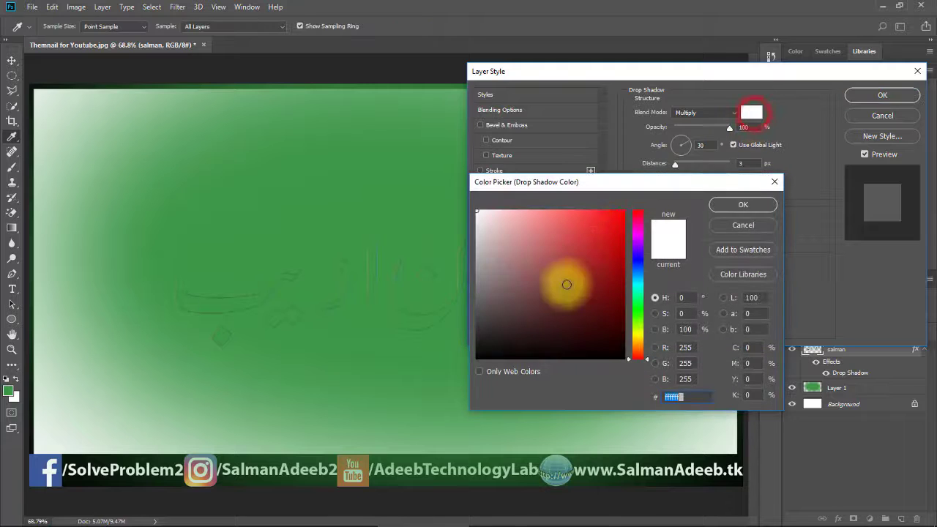
left_click_drag(558, 293, 347, 435)
left_click(722, 205)
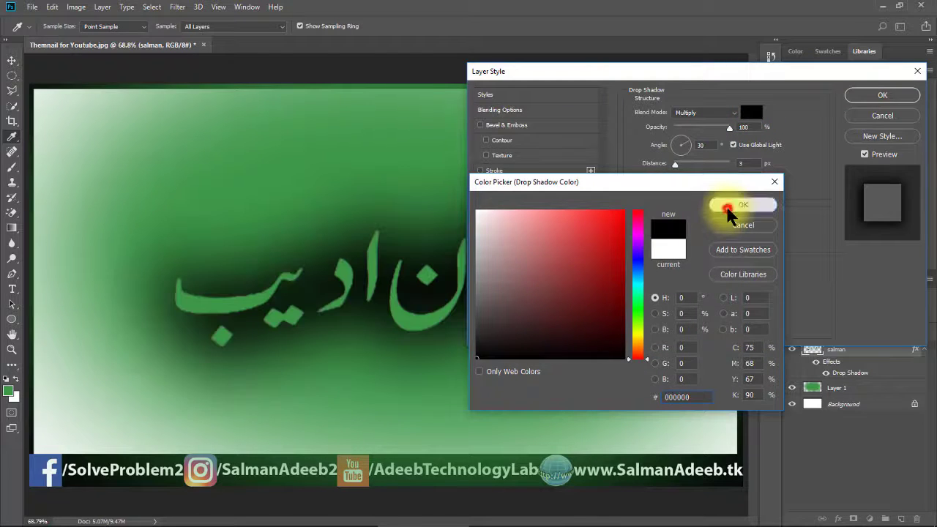
left_click_drag(725, 191, 690, 182)
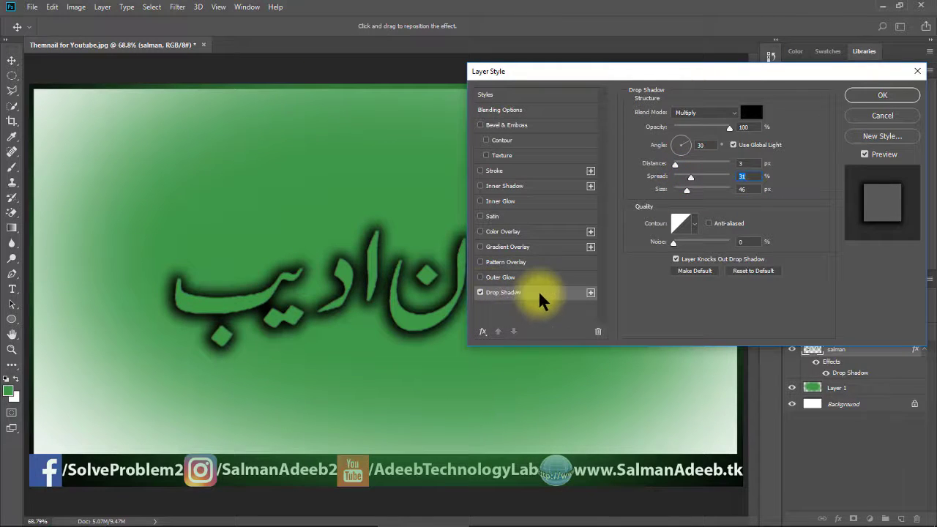
left_click(883, 95)
key("b")
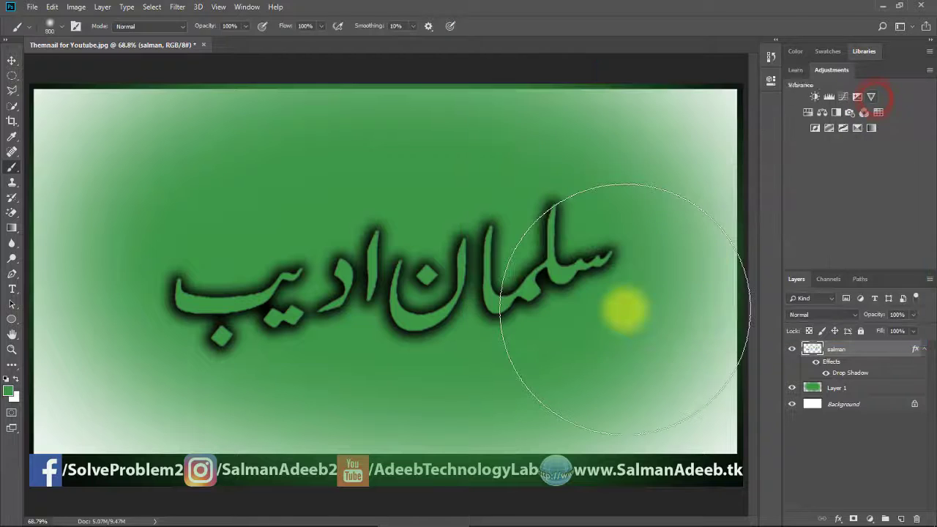
- Compare Layer Style presets on the salman layer and apply the Stroke plus three Drop Shadows preset
left_click(12, 60)
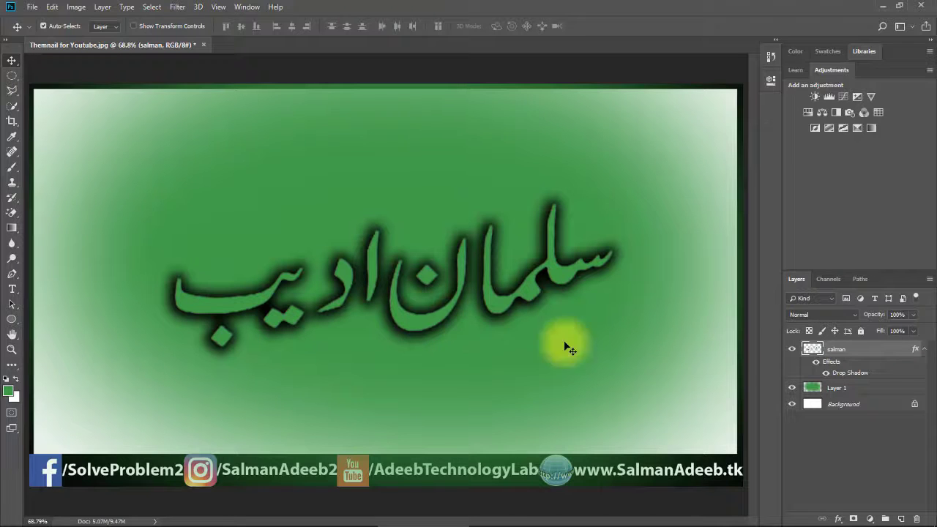
left_click(882, 353)
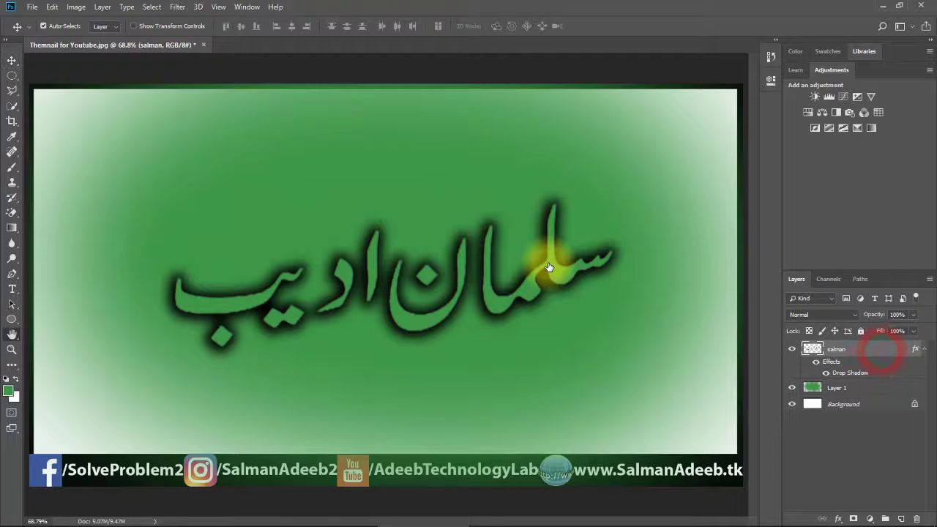
left_click(519, 96)
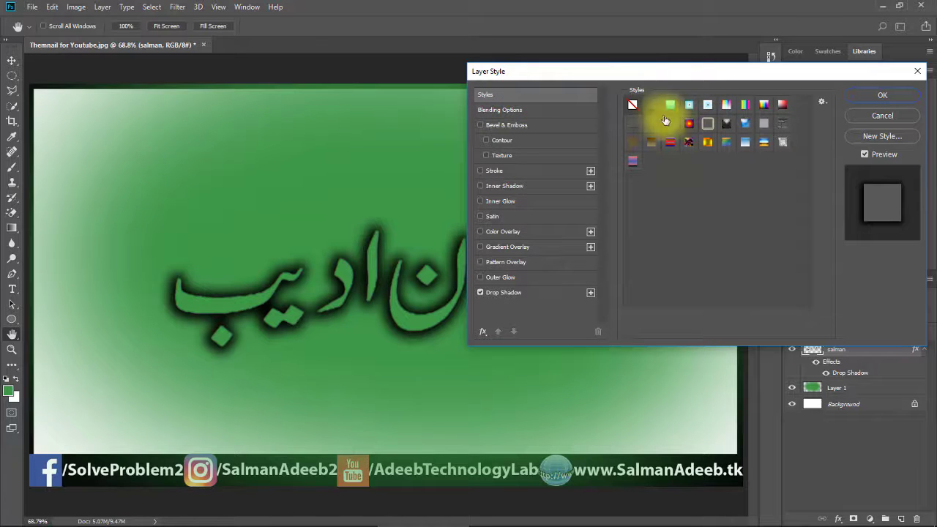
left_click(652, 123)
left_click(653, 142)
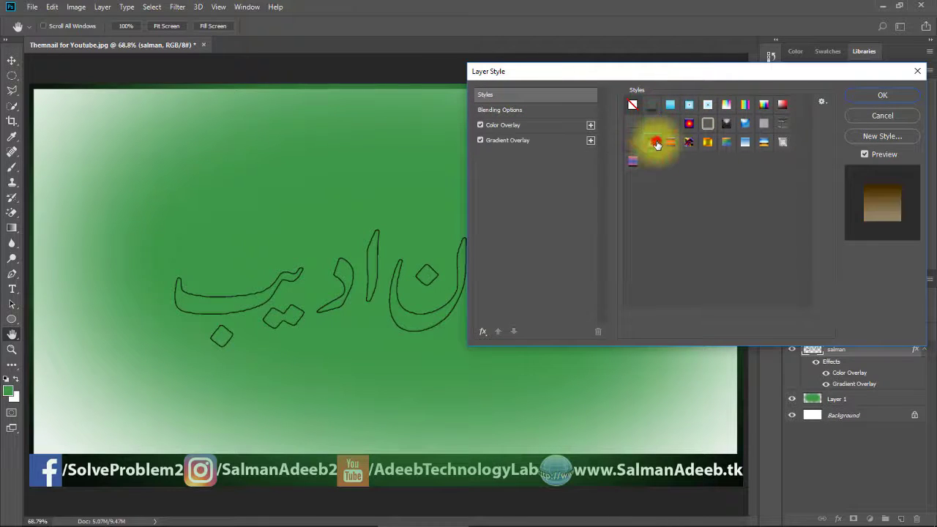
left_click(673, 142)
left_click(698, 127)
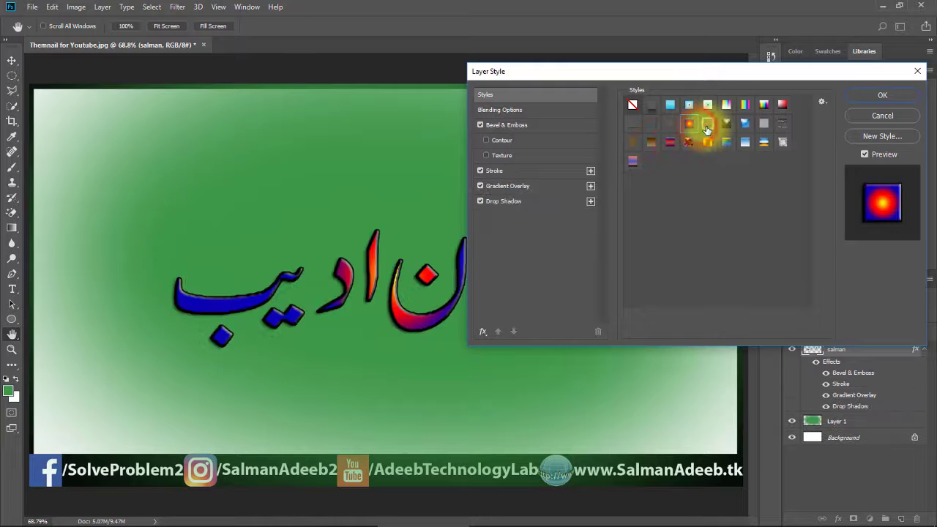
left_click(707, 124)
left_click(670, 106)
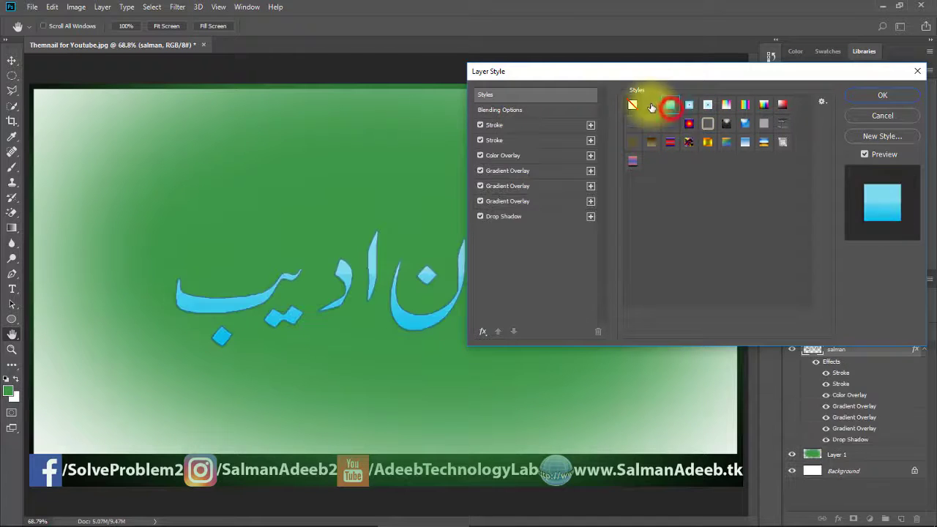
left_click(651, 105)
left_click(633, 162)
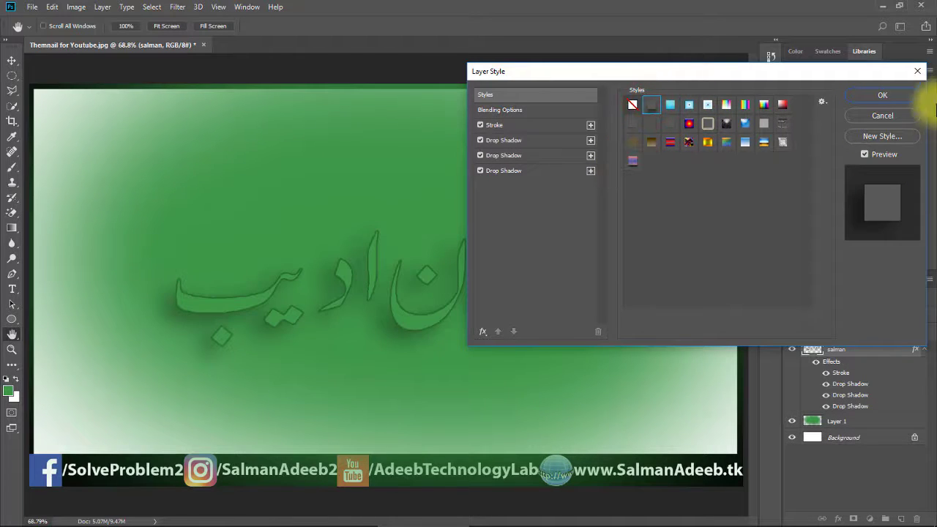
left_click(885, 93)
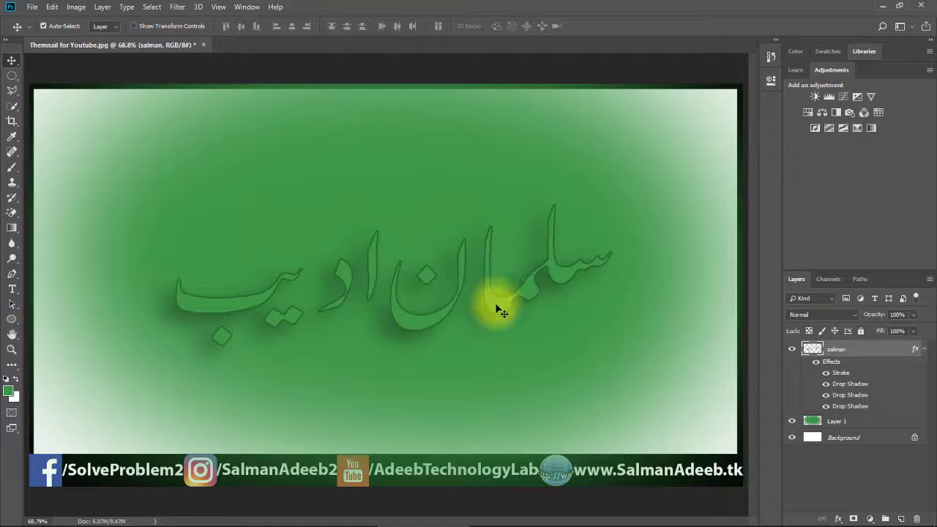
- Move the embossed salman lettering about 10 px up on the canvas
left_click_drag(496, 305, 495, 298)
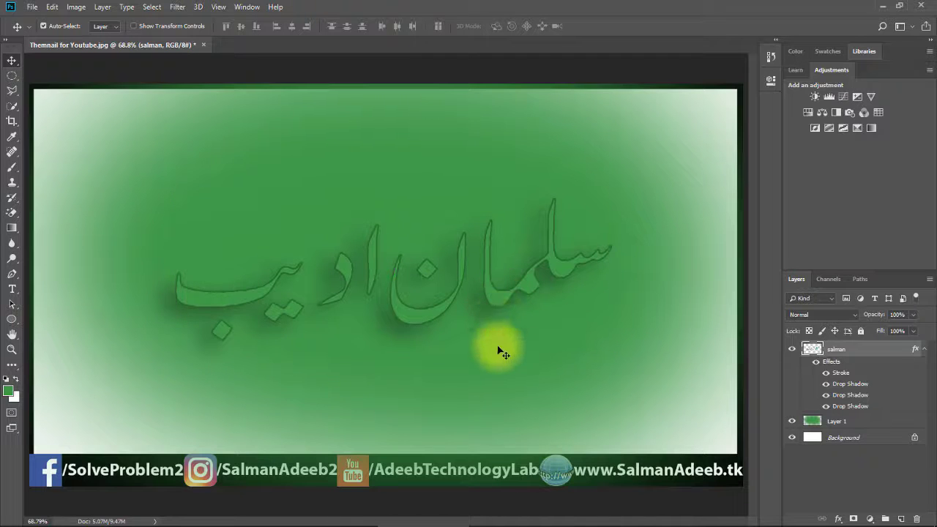